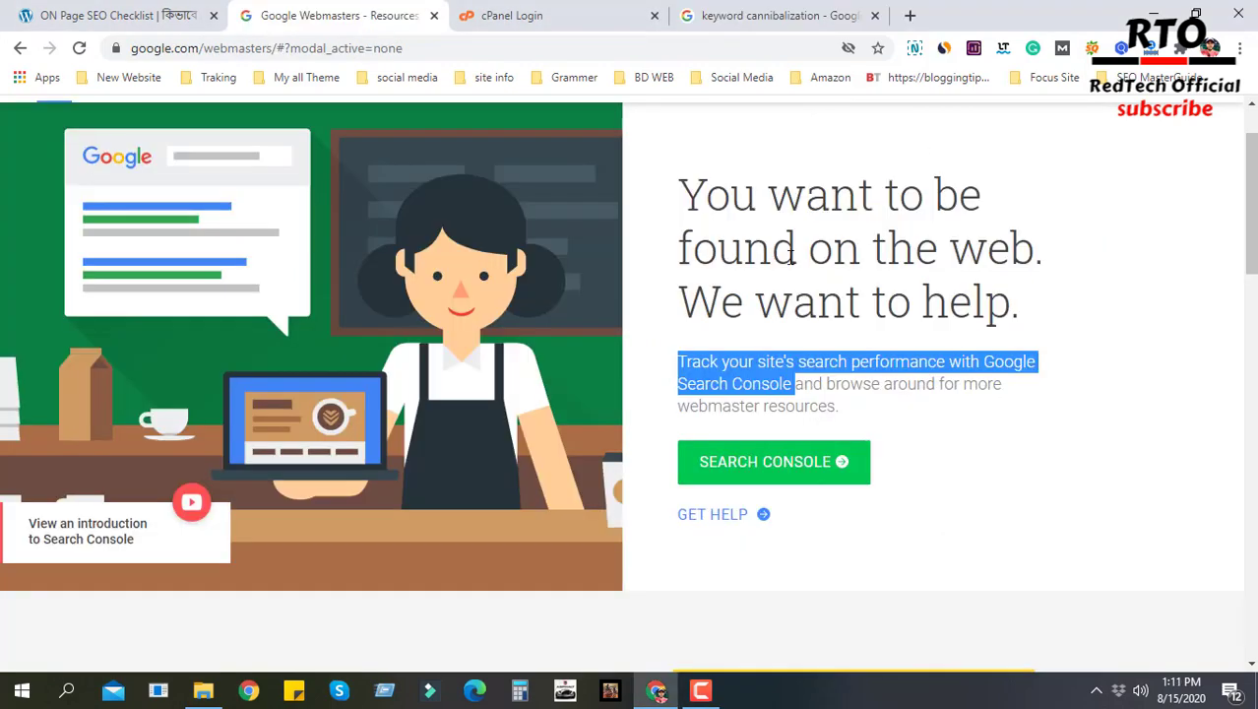
- Open the Search Console property setup page and check the full web address of the ON Page SEO Checklist article
click(816, 479)
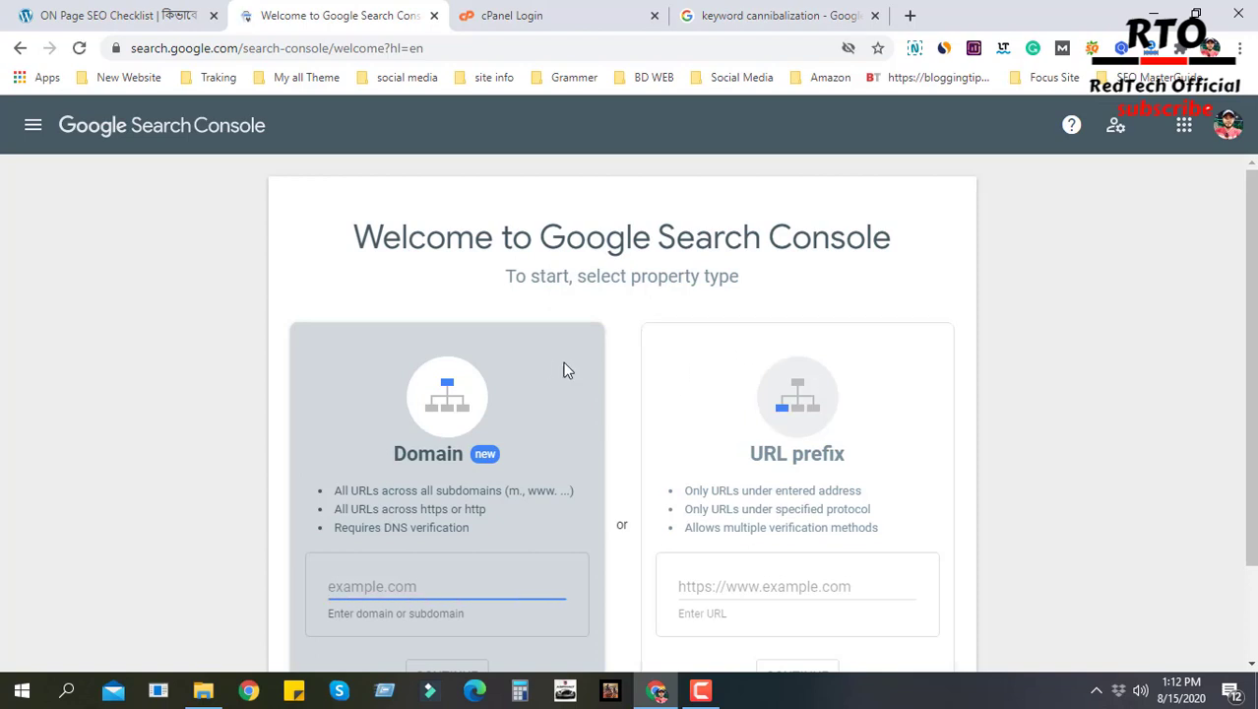
click(197, 15)
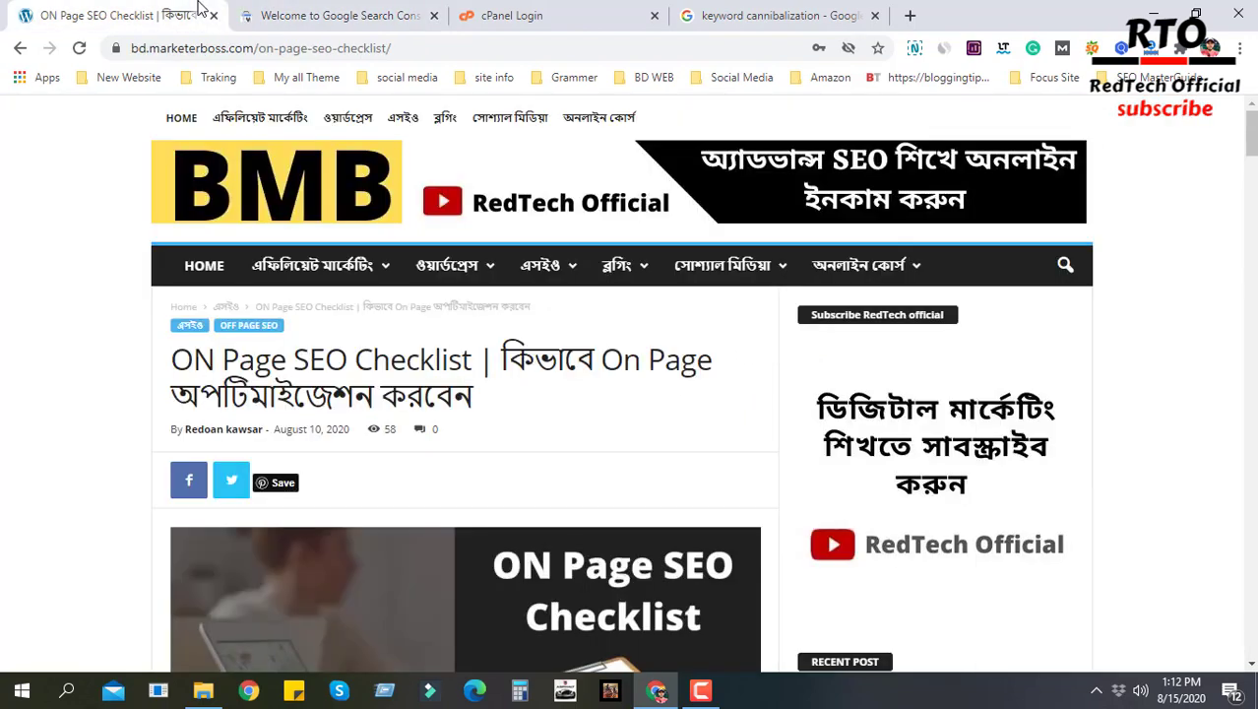
click(413, 47)
click(413, 47)
drag(455, 47, 65, 54)
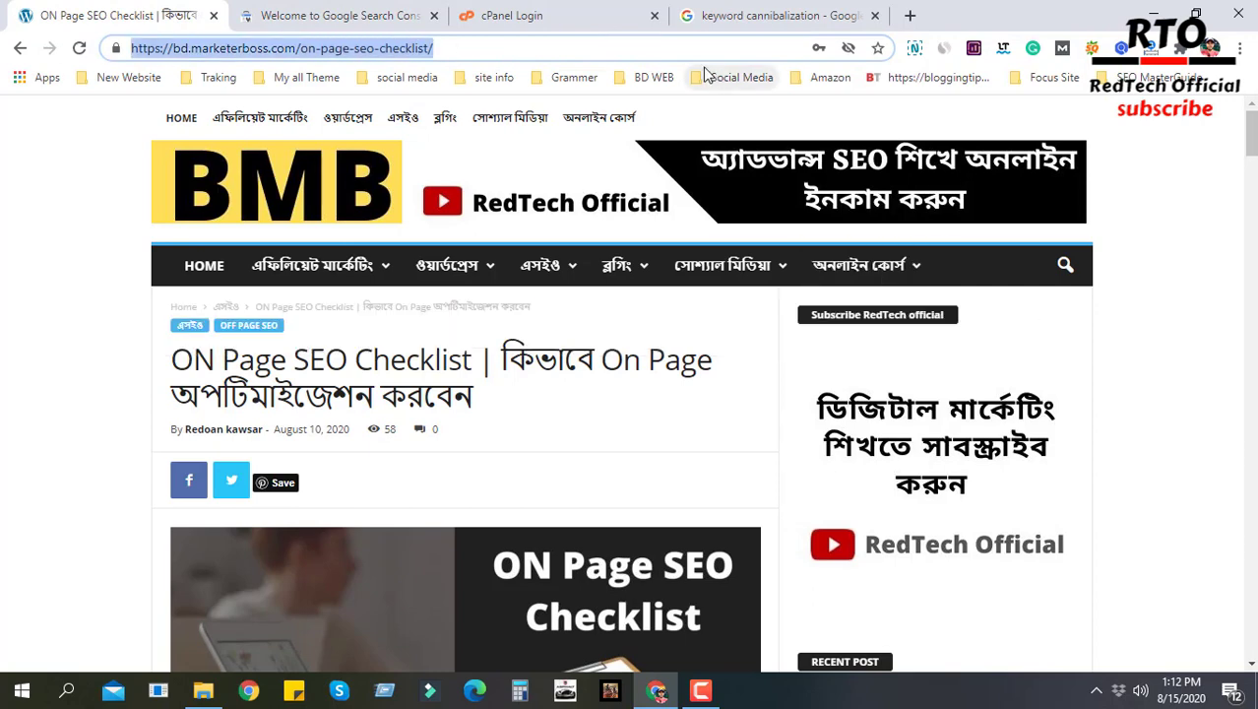
drag(463, 47, 85, 51)
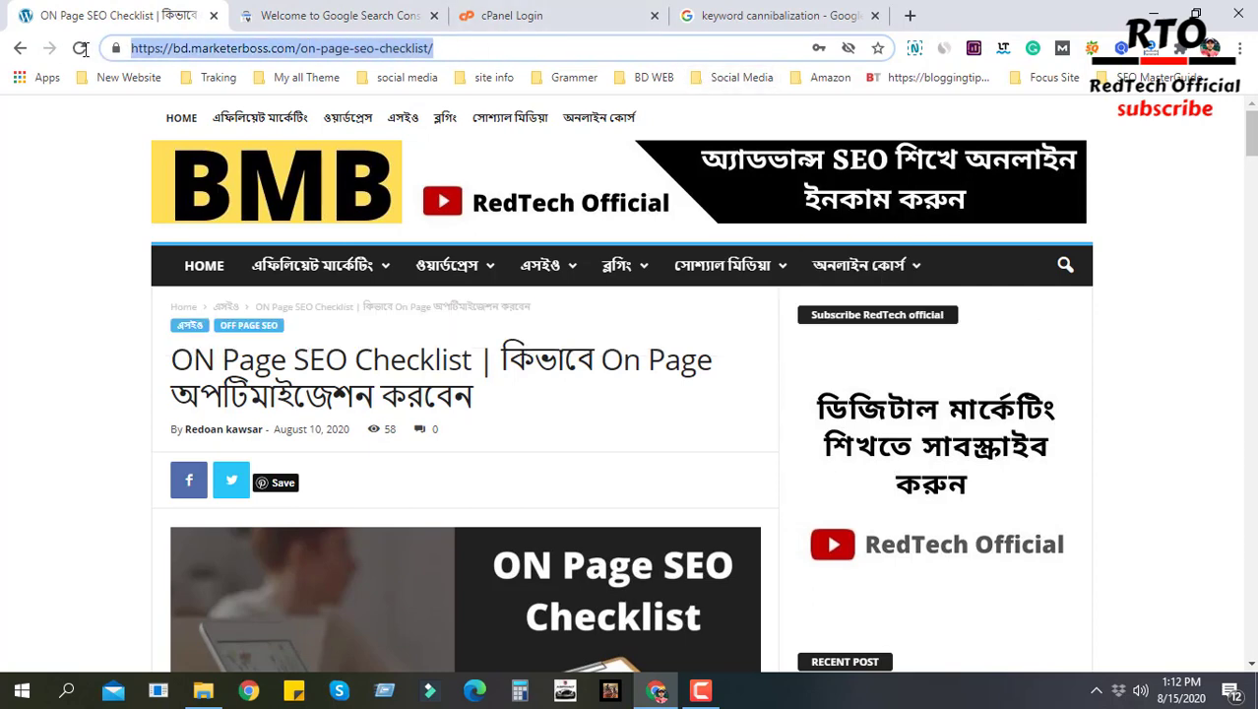
- Compare the Domain and URL prefix property types on the Search Console welcome page, including their coverage and verification requirements
click(351, 12)
scroll(382, 413, down, 1)
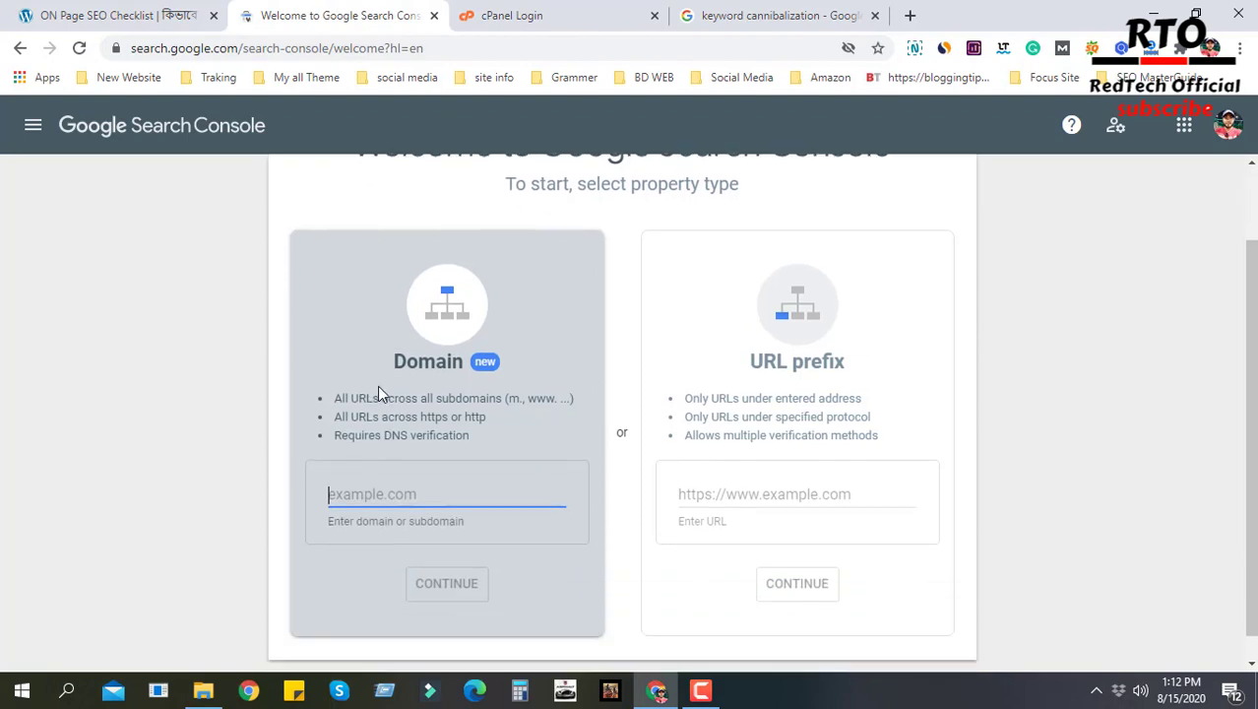
scroll(507, 453, up, 1)
scroll(409, 457, down, 1)
drag(751, 363, 866, 365)
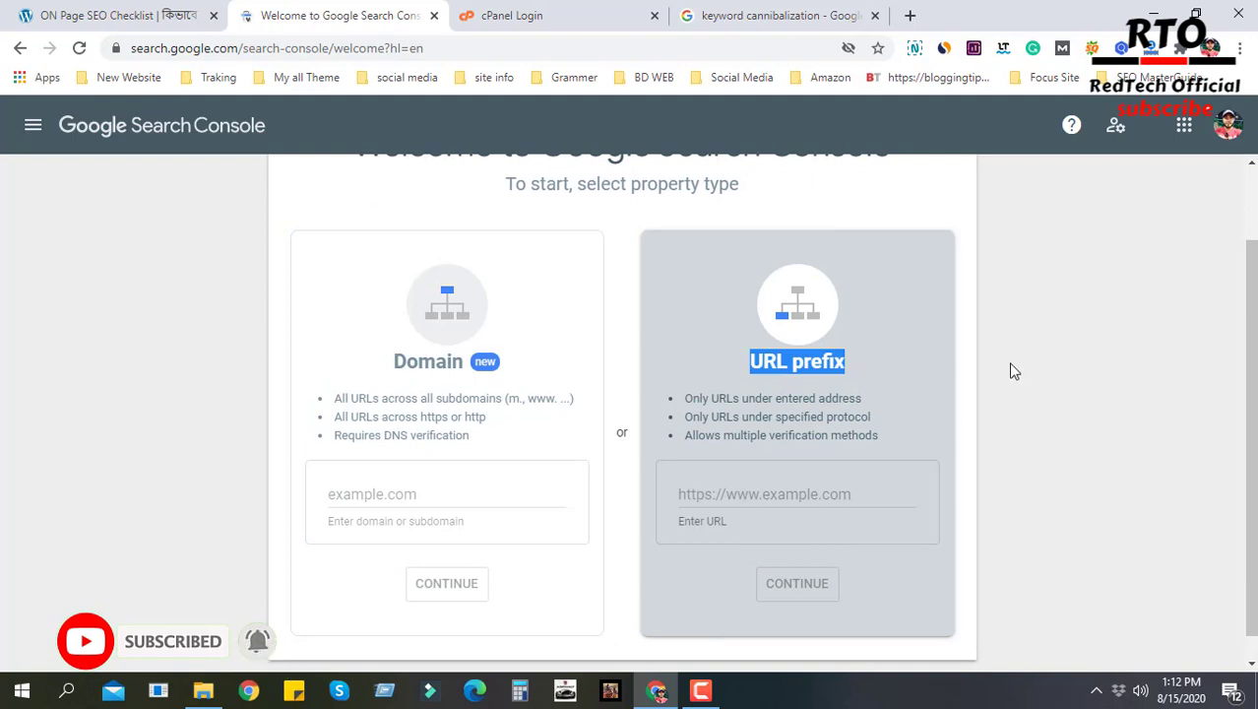
click(360, 323)
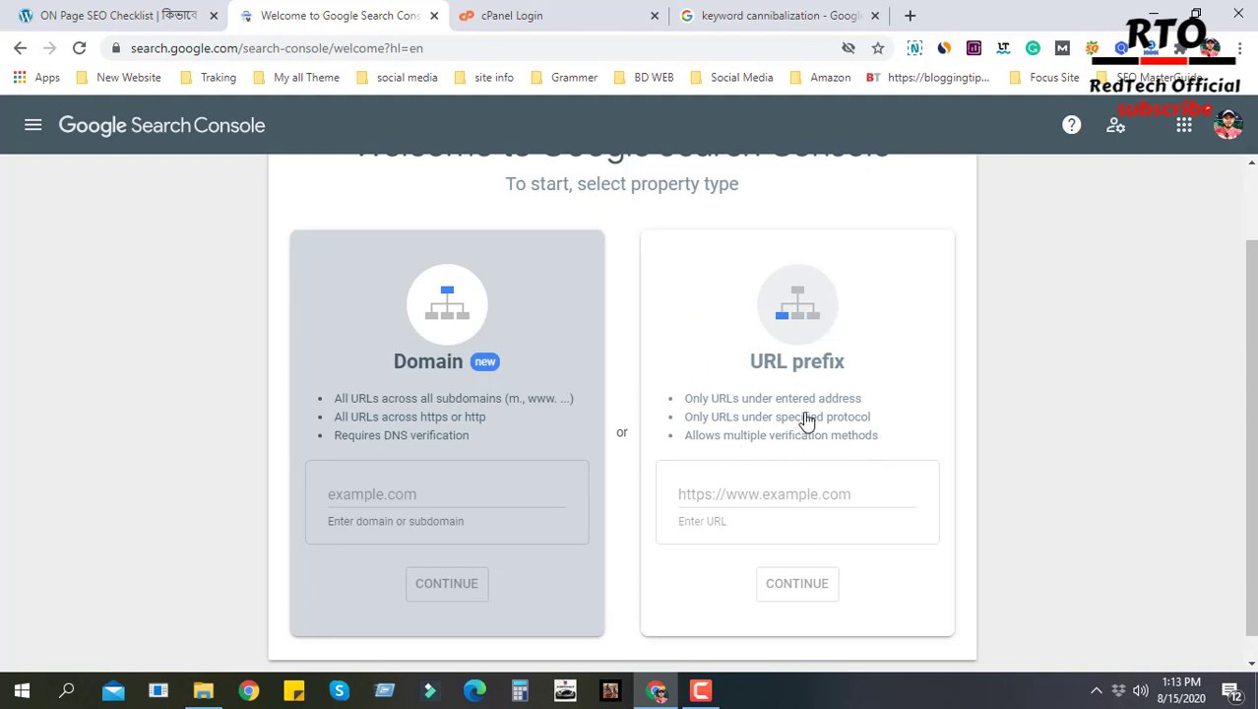
drag(437, 363, 466, 362)
click(378, 364)
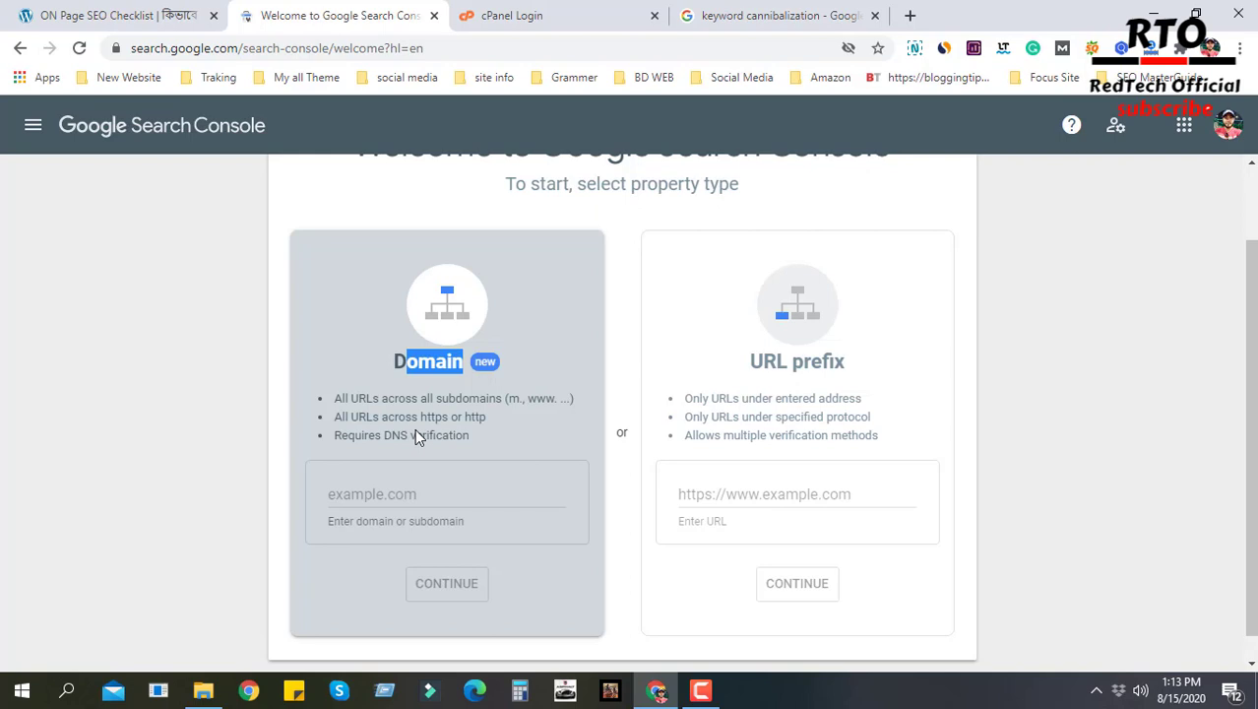
mouse_move(371, 365)
mouse_down()
mouse_move(470, 374)
mouse_move(389, 367)
mouse_up()
double_click(394, 362)
- Copy only the domain bd.marketerboss.com from the web address of the ON Page SEO Checklist article
click(98, 15)
click(304, 54)
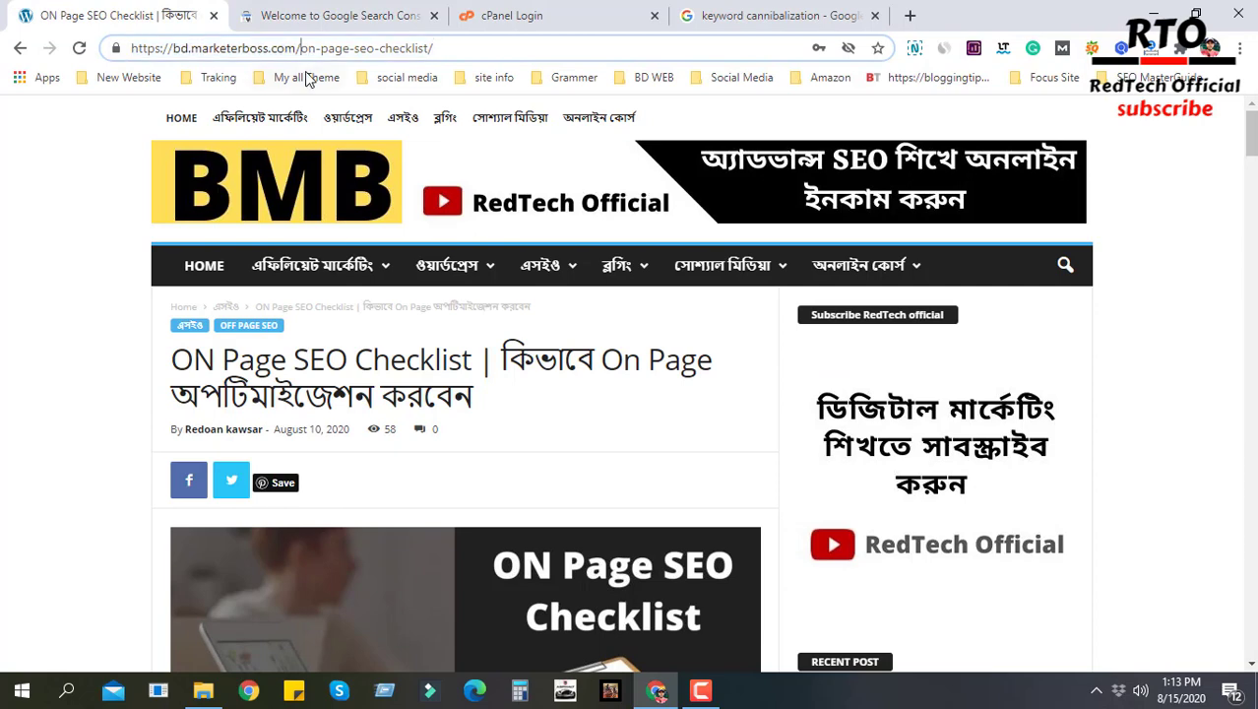
drag(298, 49, 173, 51)
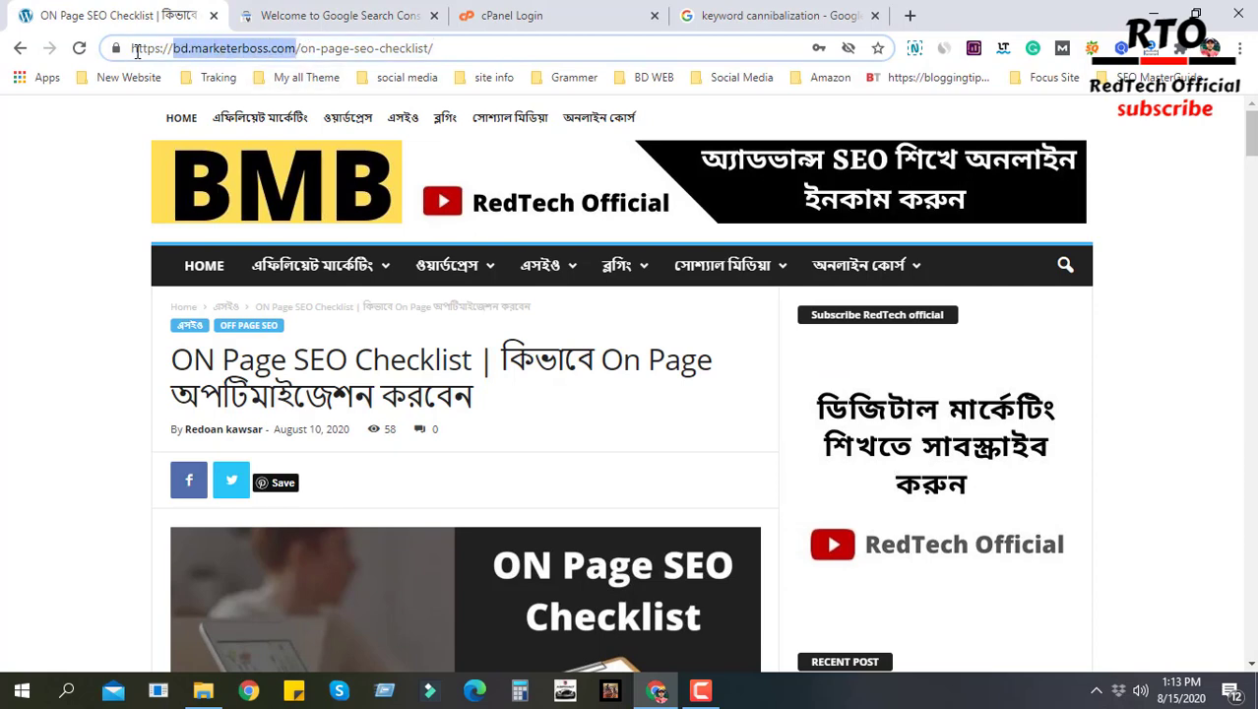
right_click(206, 54)
click(240, 147)
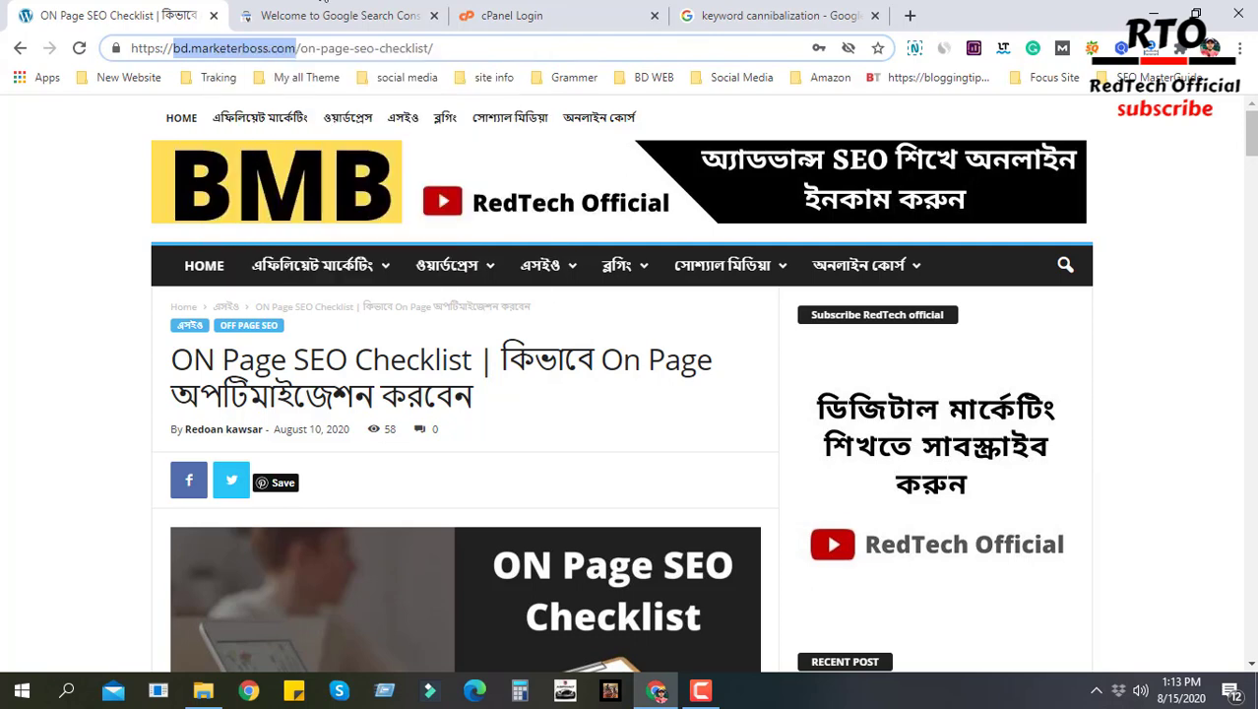
- Submit bd.marketerboss.com as a Domain property in Search Console and review its DNS record verification instructions
click(512, 15)
click(340, 15)
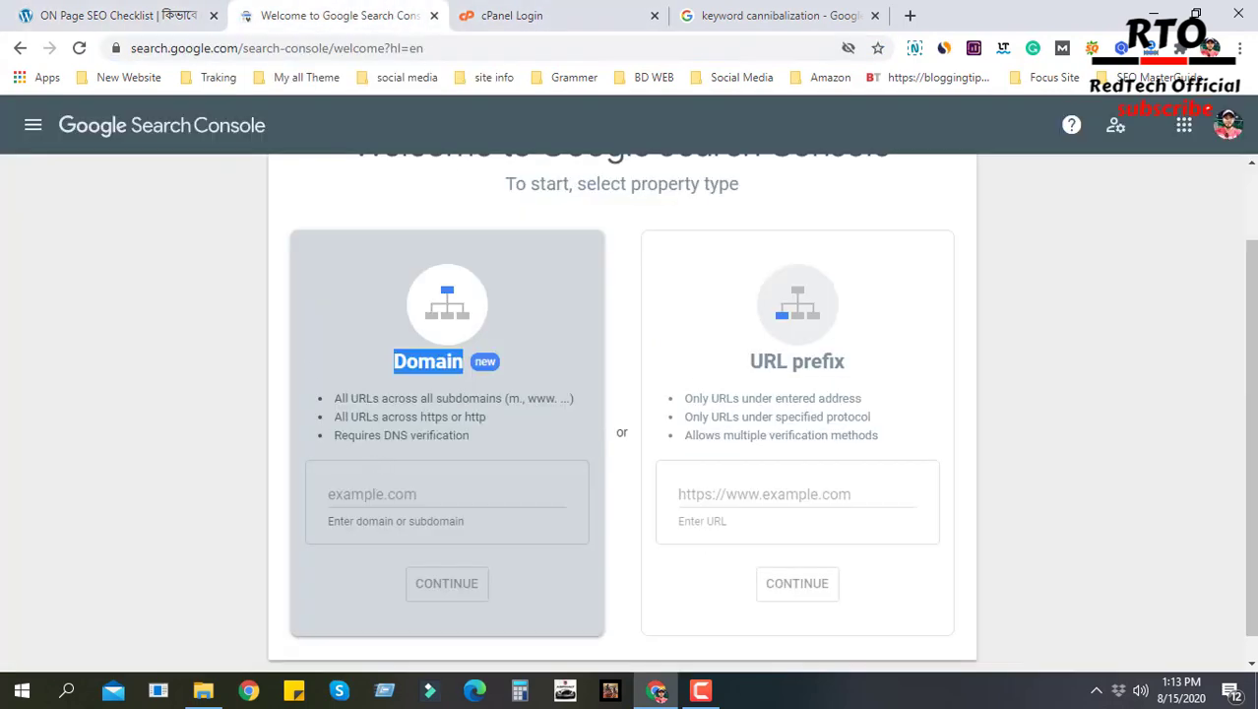
click(389, 492)
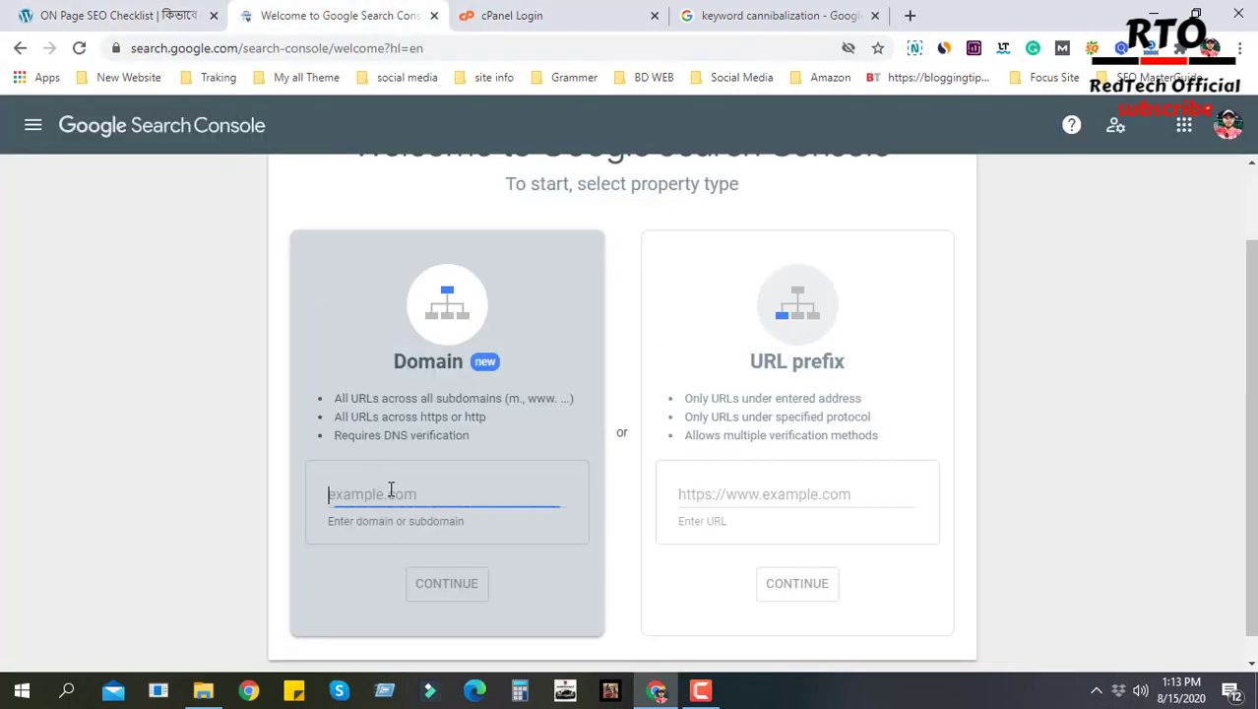
right_click(389, 492)
click(435, 320)
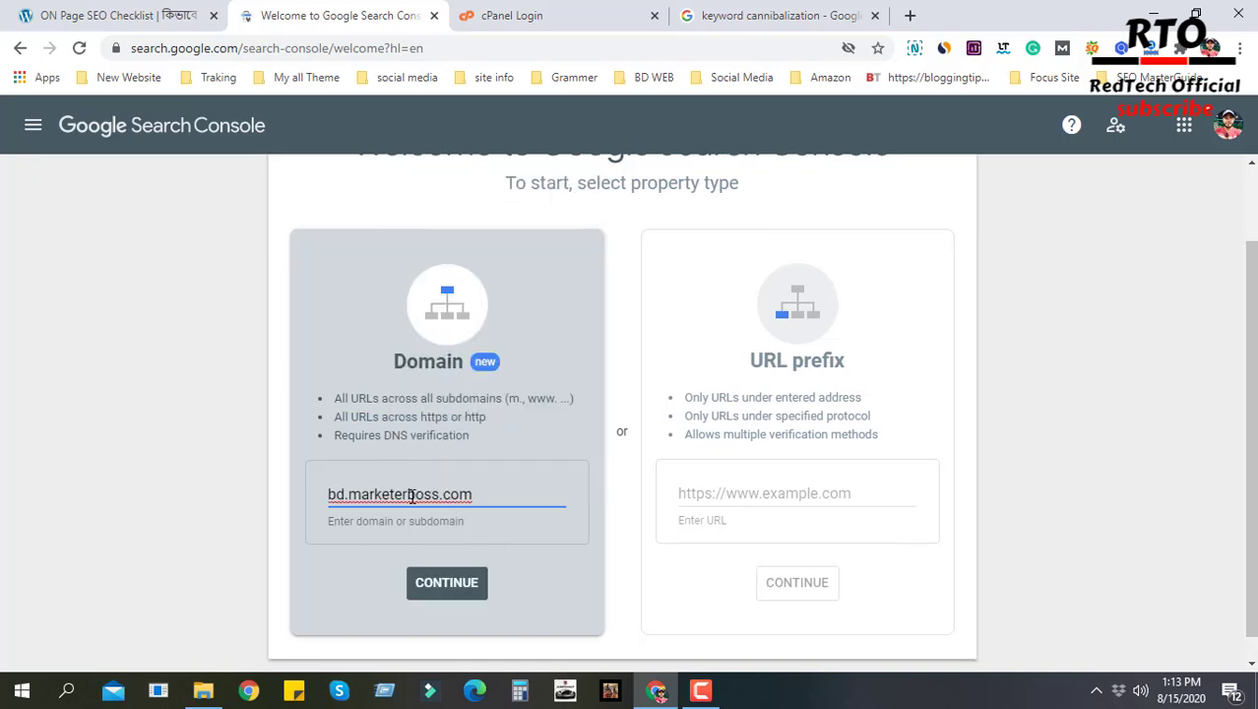
click(464, 583)
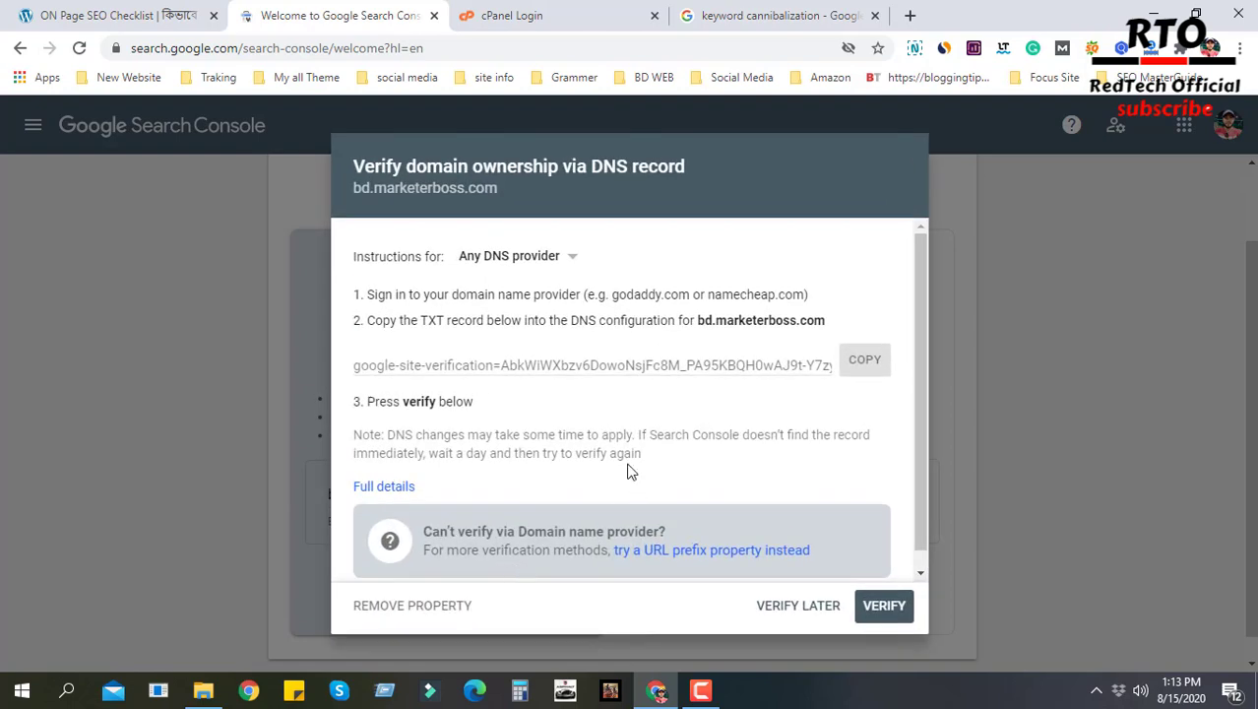
drag(354, 258, 448, 262)
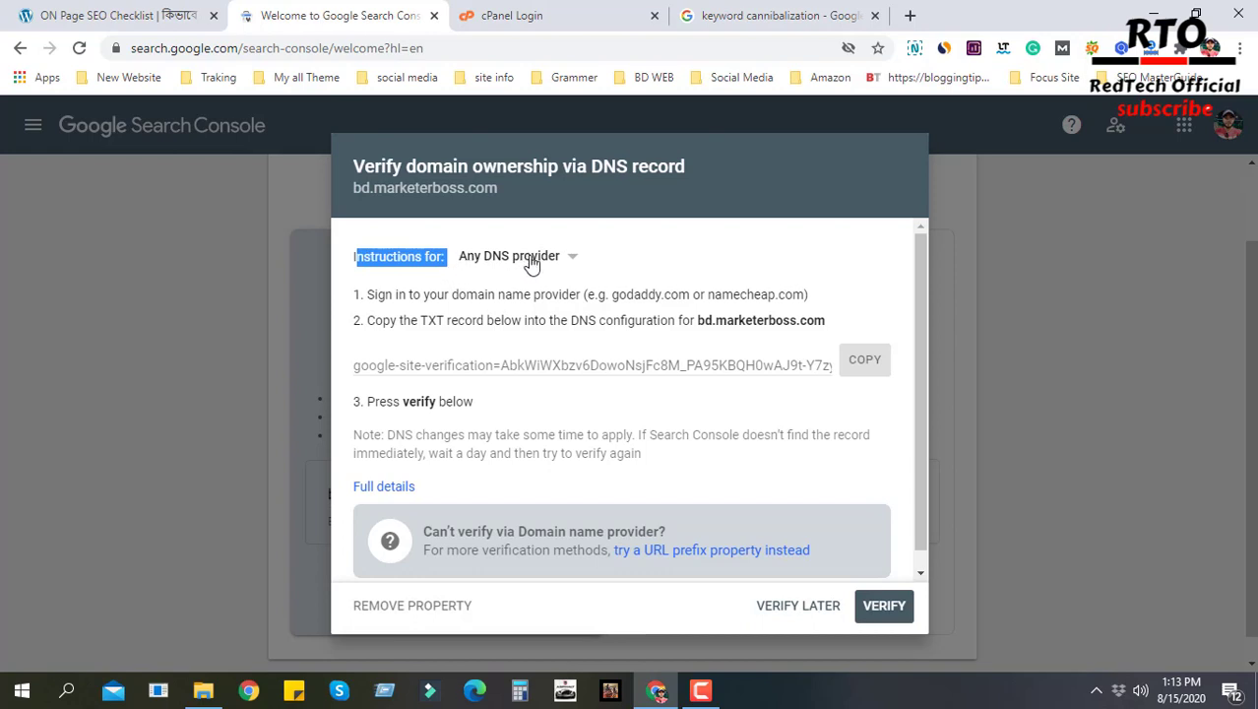
drag(407, 165, 716, 165)
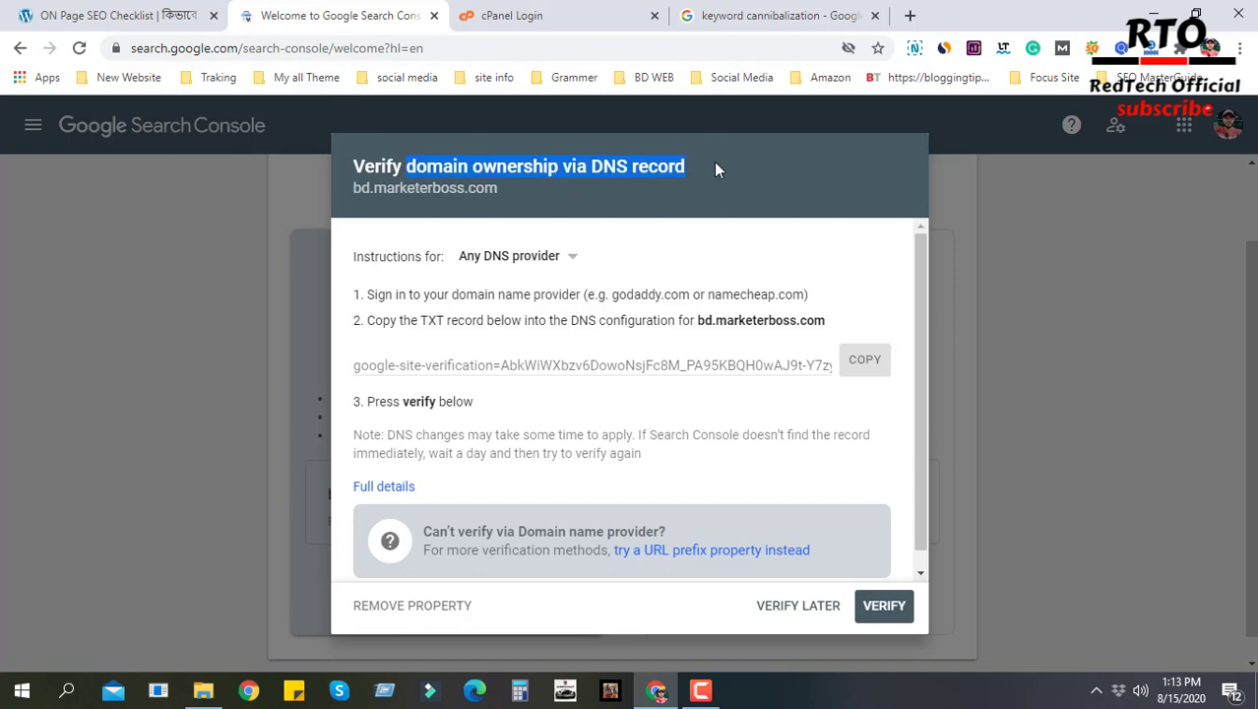
click(412, 168)
drag(409, 168, 699, 165)
click(653, 168)
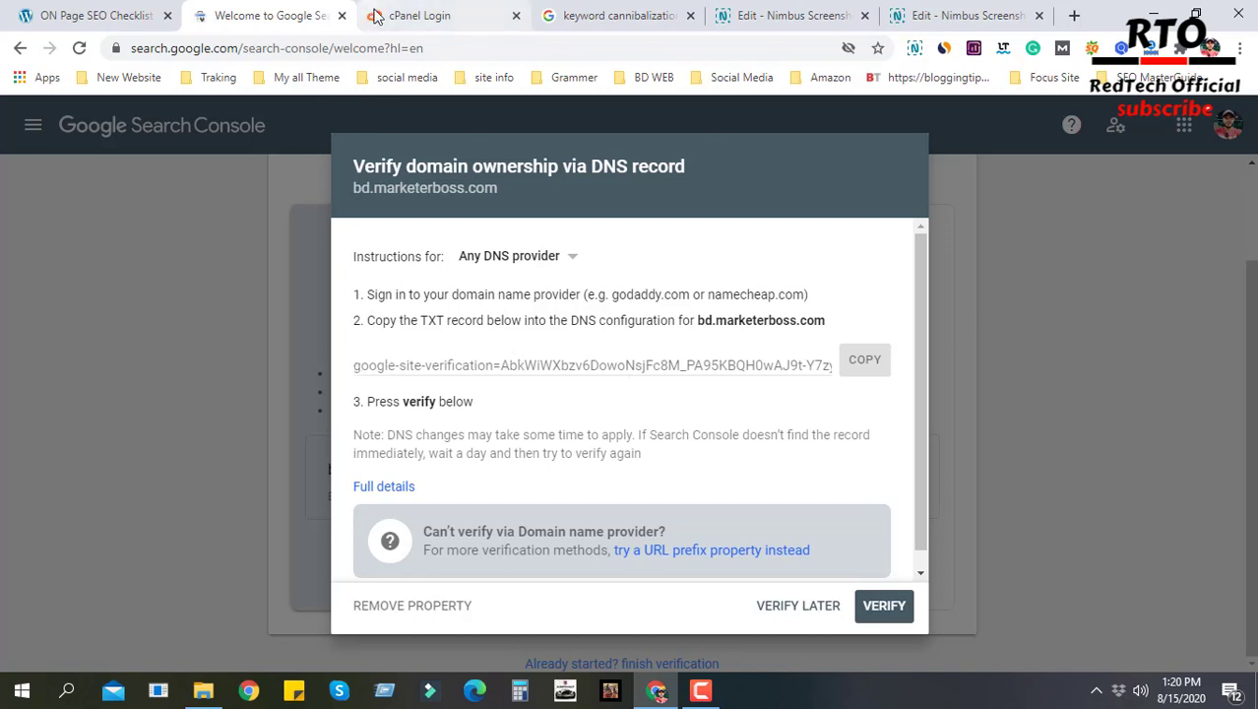
- Switch to the hosting account's cPanel login page and sign in with the prefilled credentials
click(471, 16)
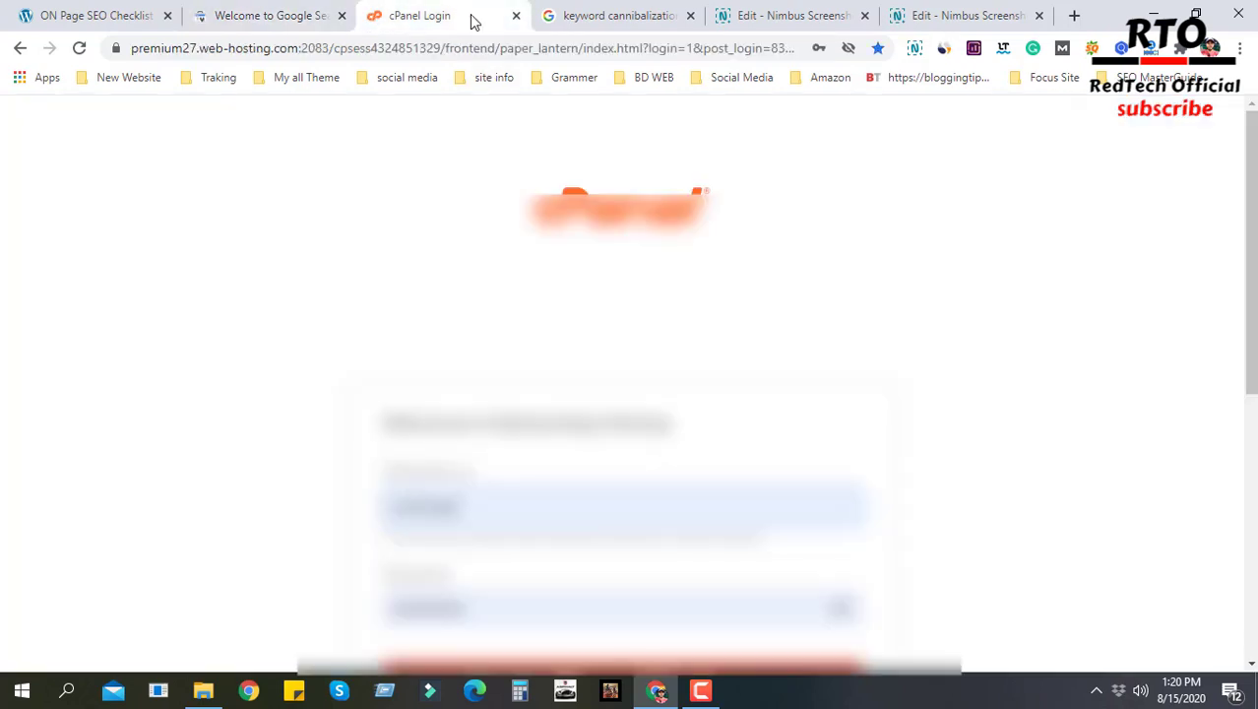
scroll(1054, 421, down, 1)
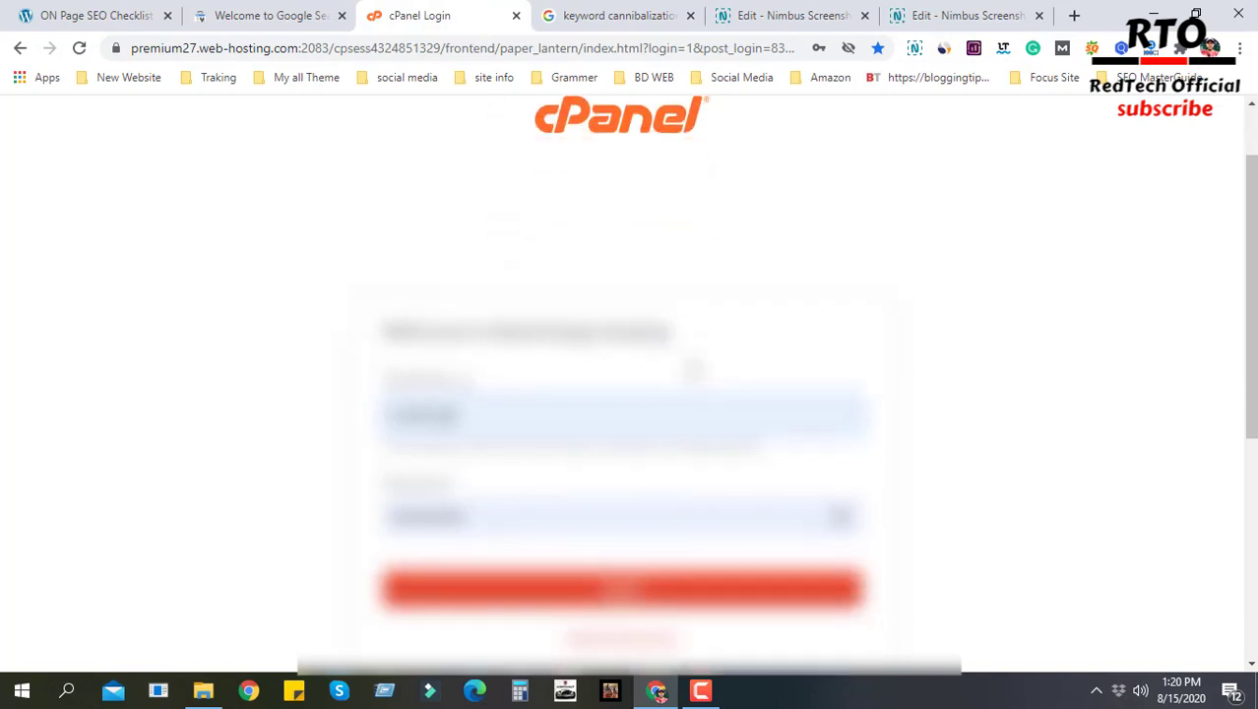
scroll(1054, 421, down, 1)
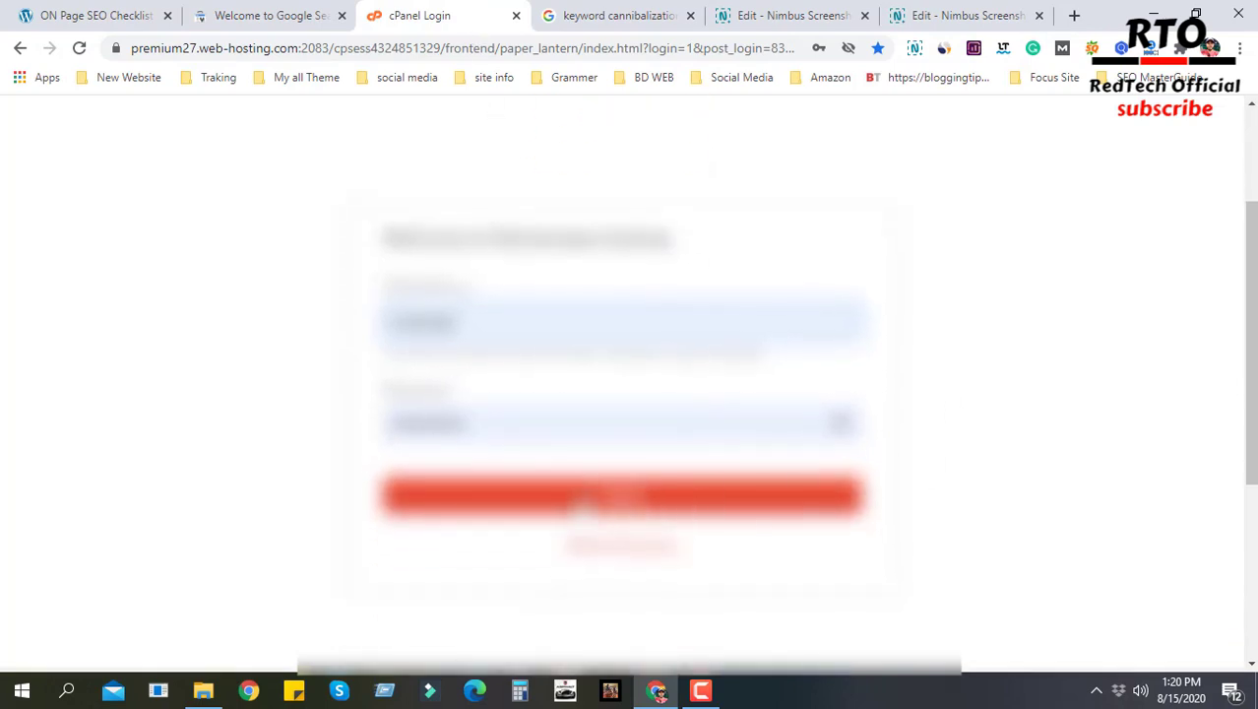
click(584, 502)
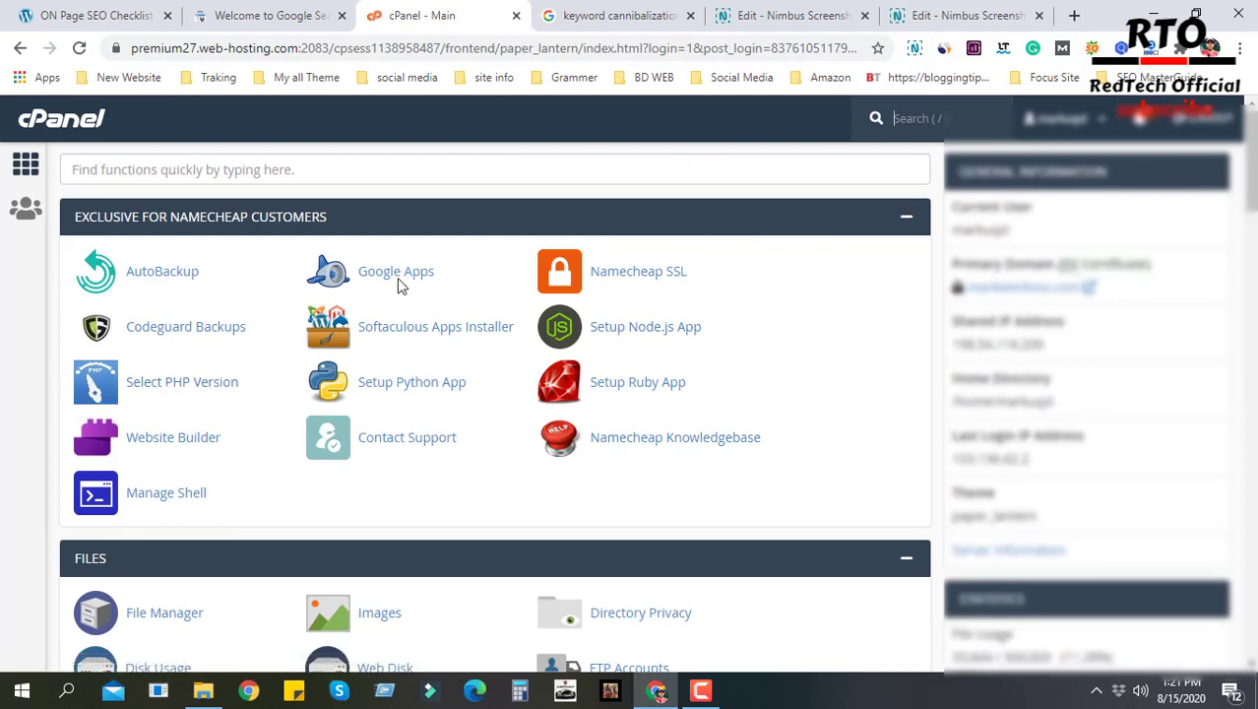
- Search the cPanel functions for "zone Editor" and open the Zone Editor
click(255, 172)
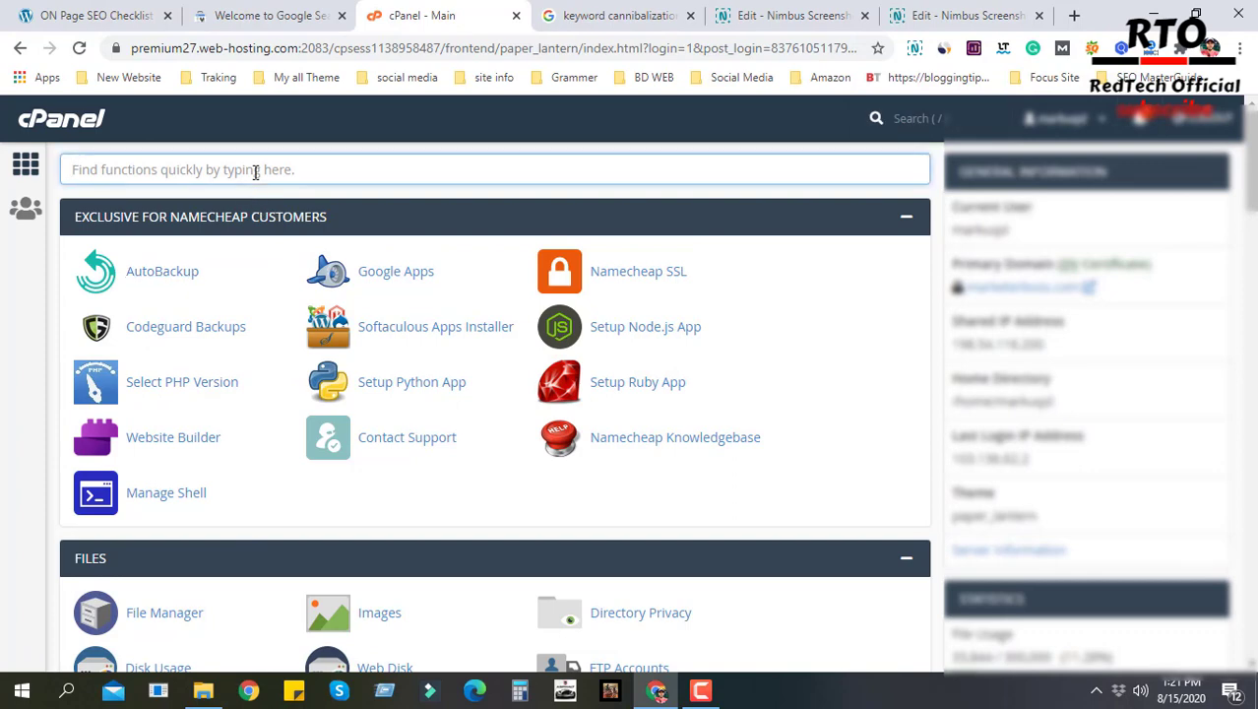
text(zone Editor)
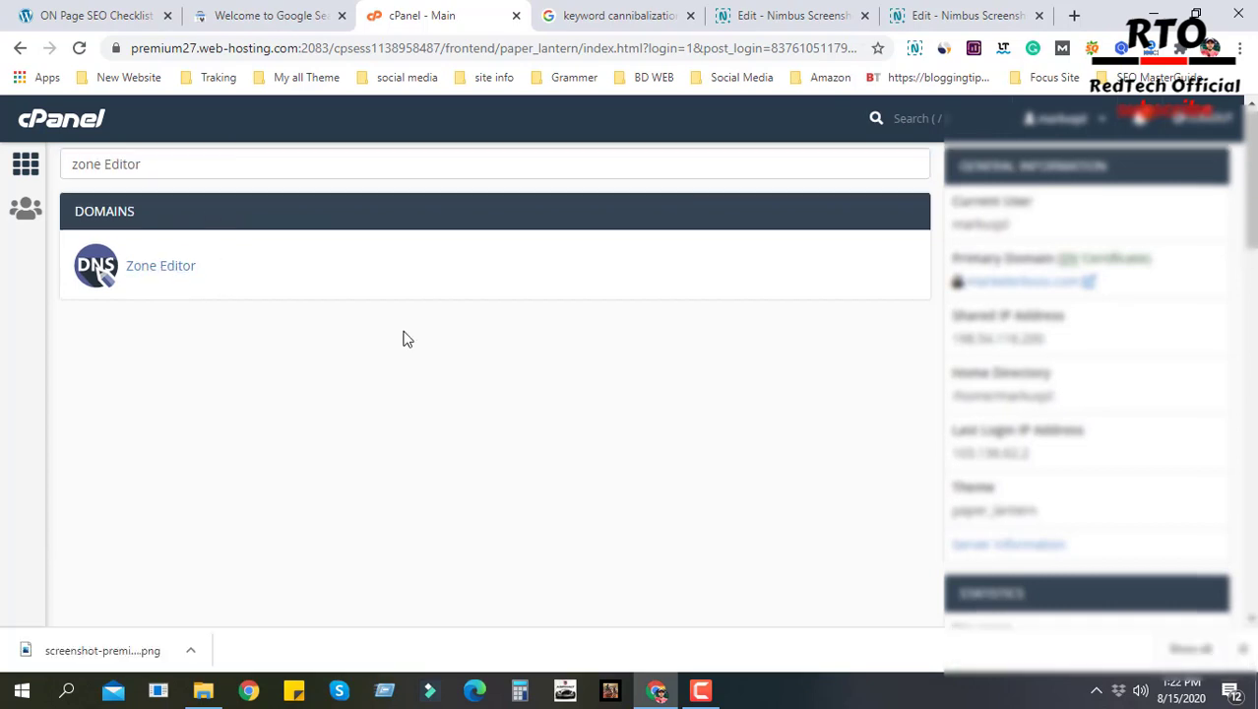
click(161, 268)
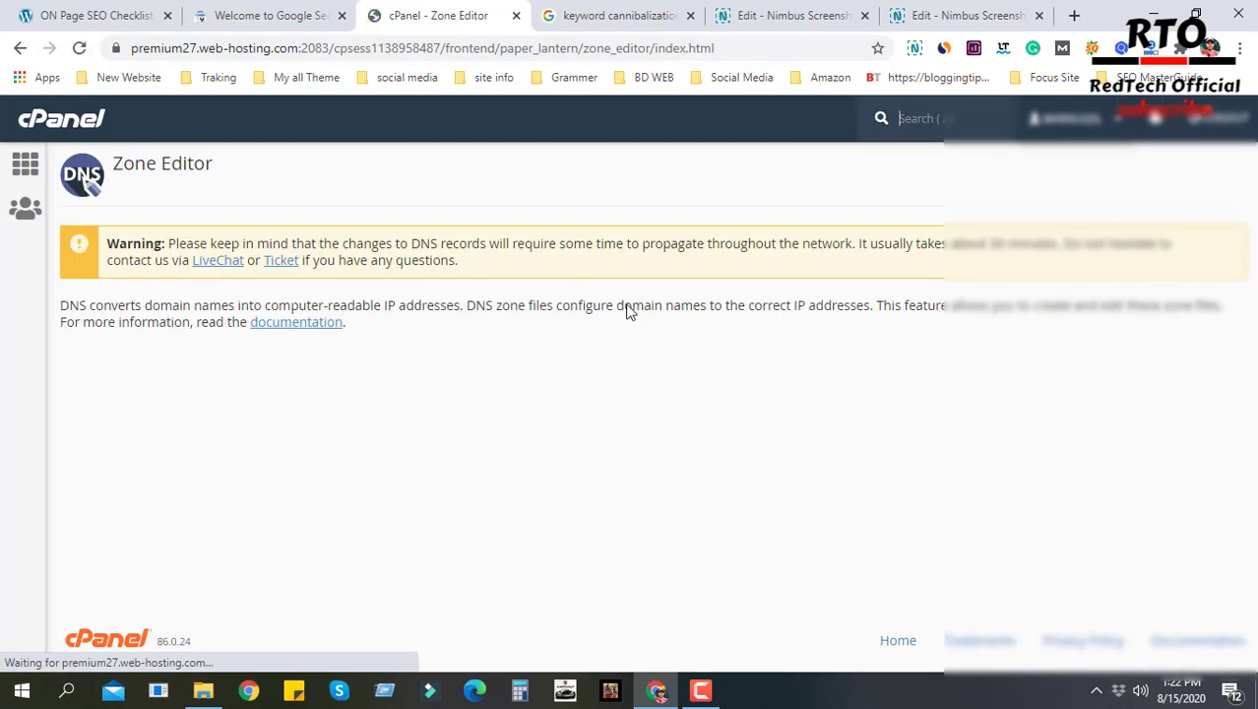
- Open the zone management for marketerboss.com from the domain list and look over its zone records
scroll(768, 384, down, 1)
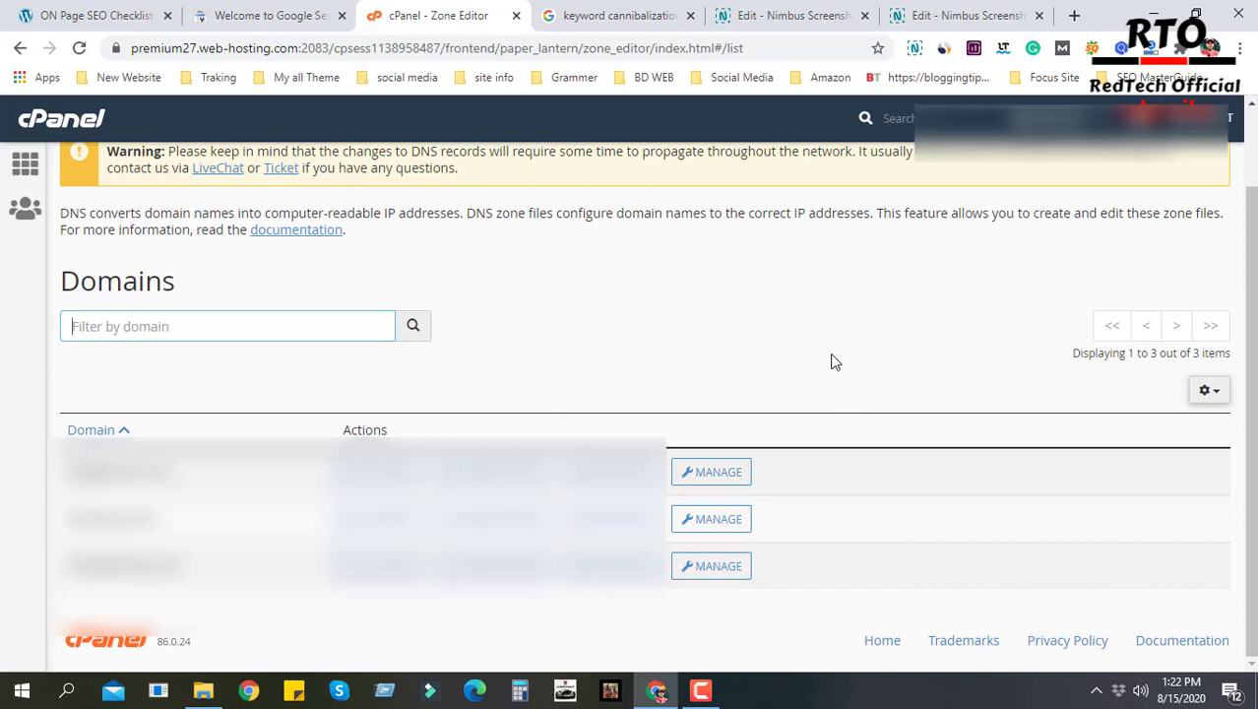
scroll(831, 354, up, 1)
scroll(828, 330, down, 1)
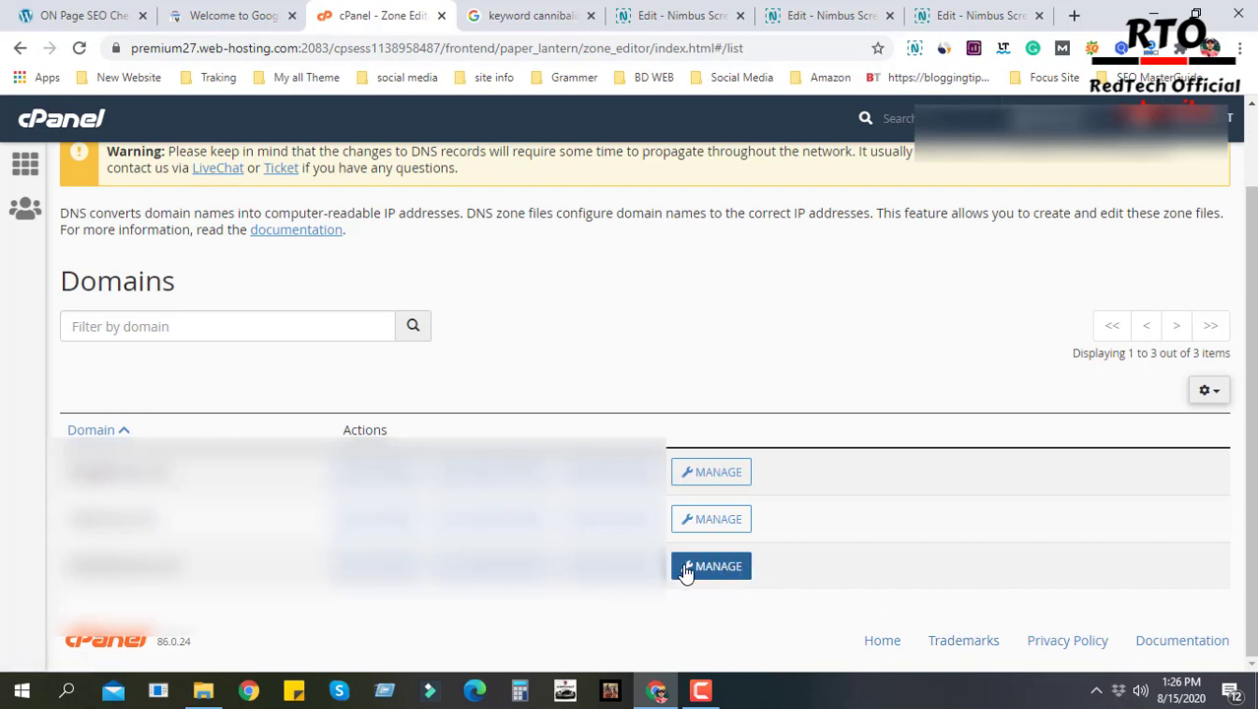
click(719, 568)
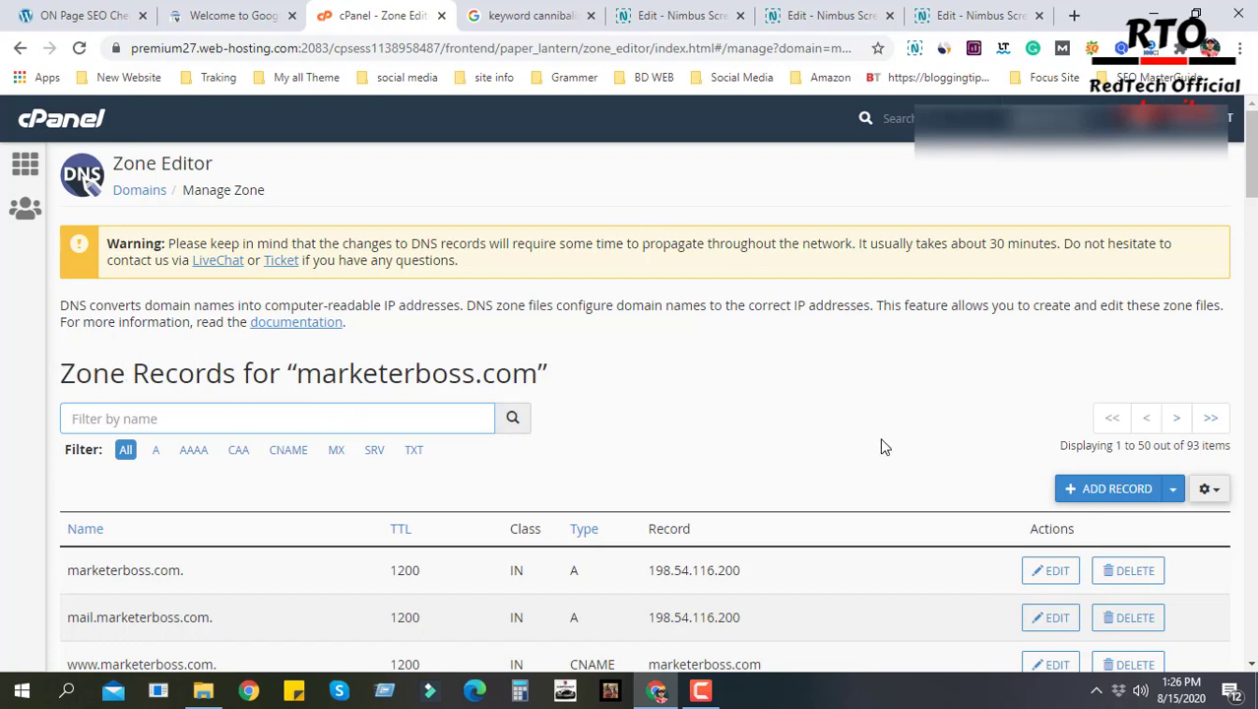
scroll(822, 405, down, 1)
scroll(822, 408, down, 1)
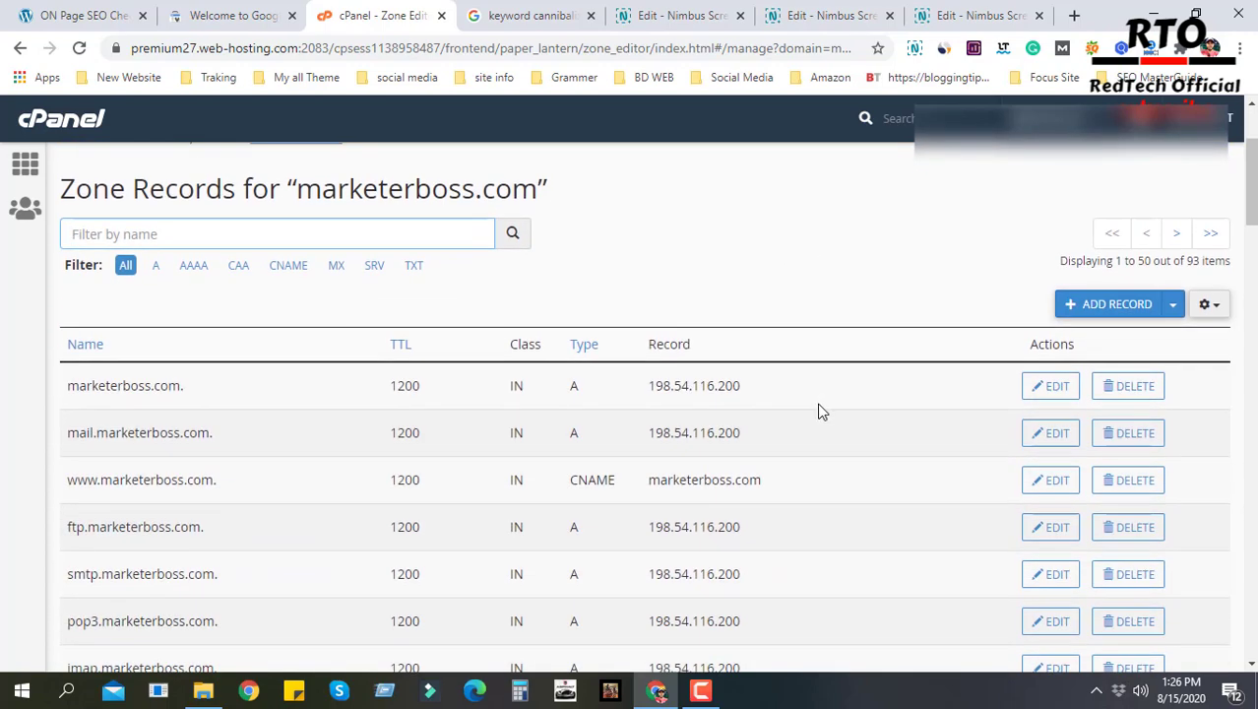
scroll(819, 408, up, 1)
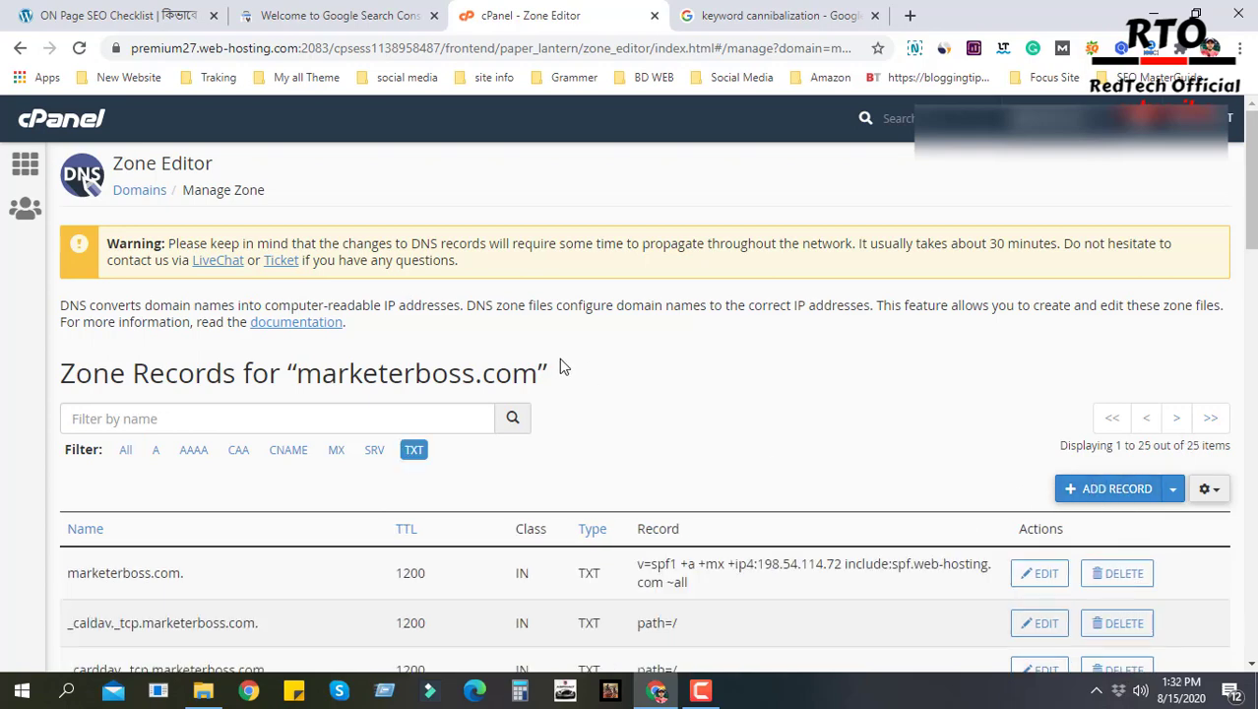
- Start a new TXT record in the marketerboss.com zone
scroll(955, 408, down, 1)
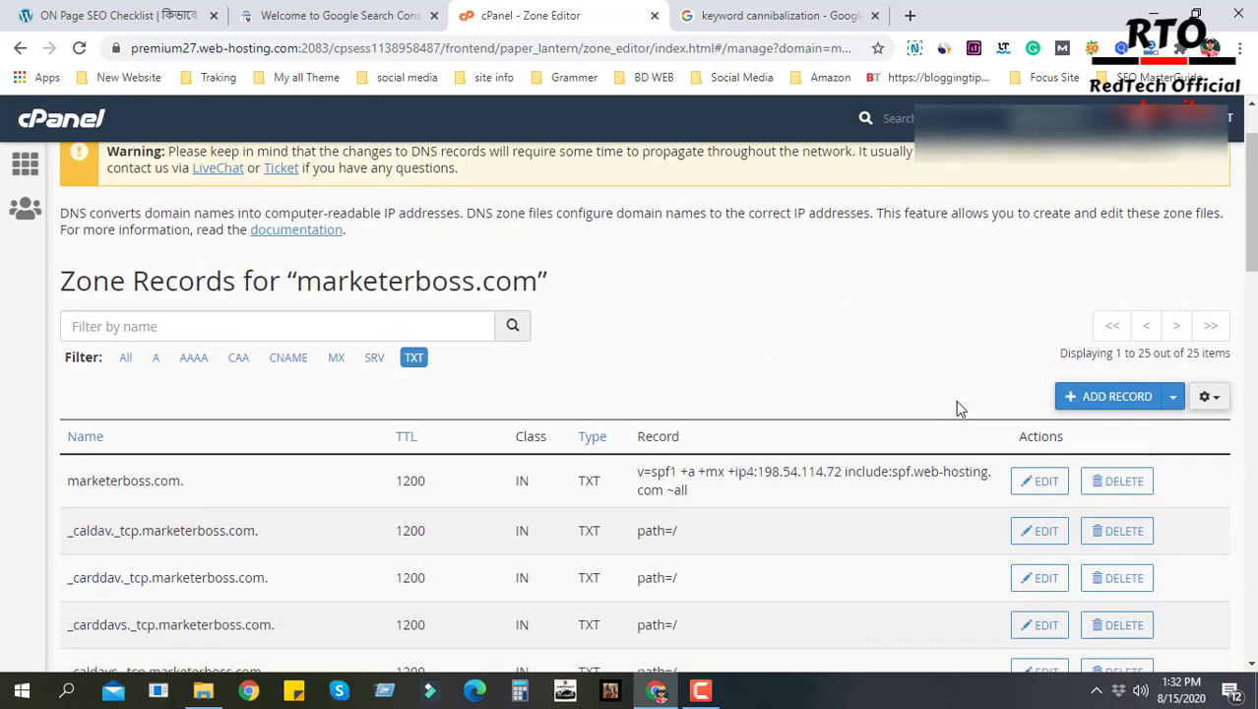
scroll(867, 401, up, 1)
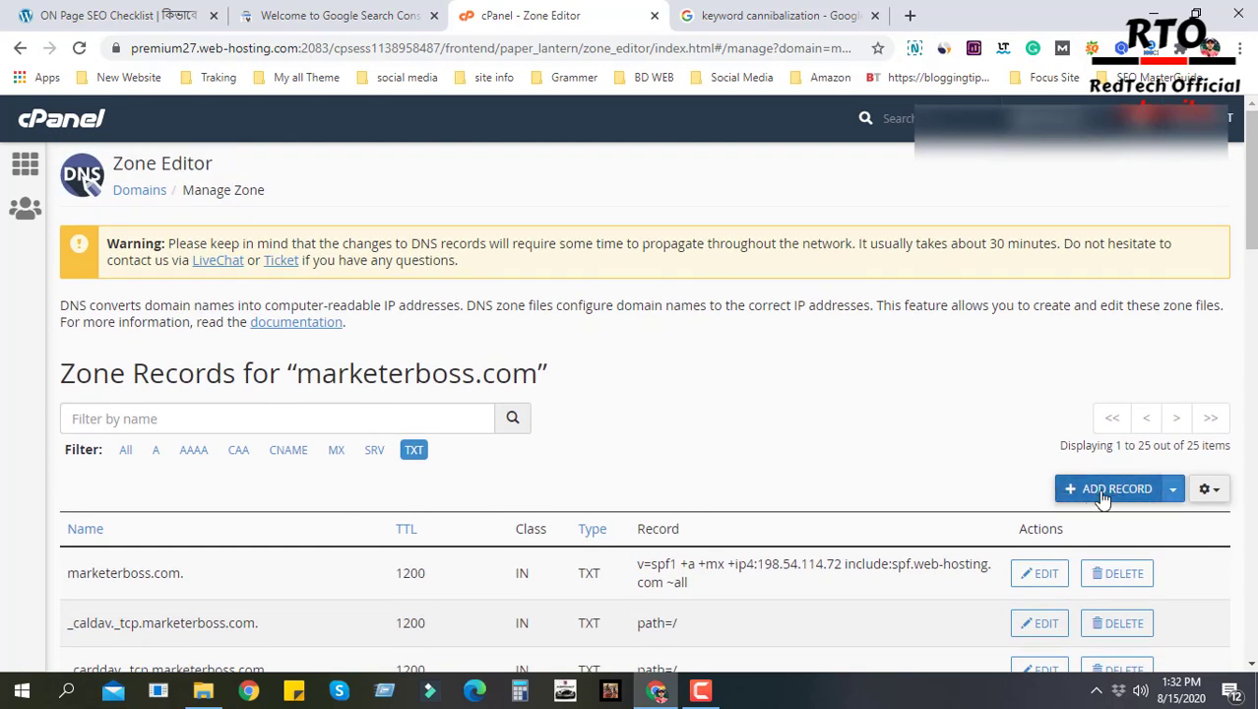
click(1175, 492)
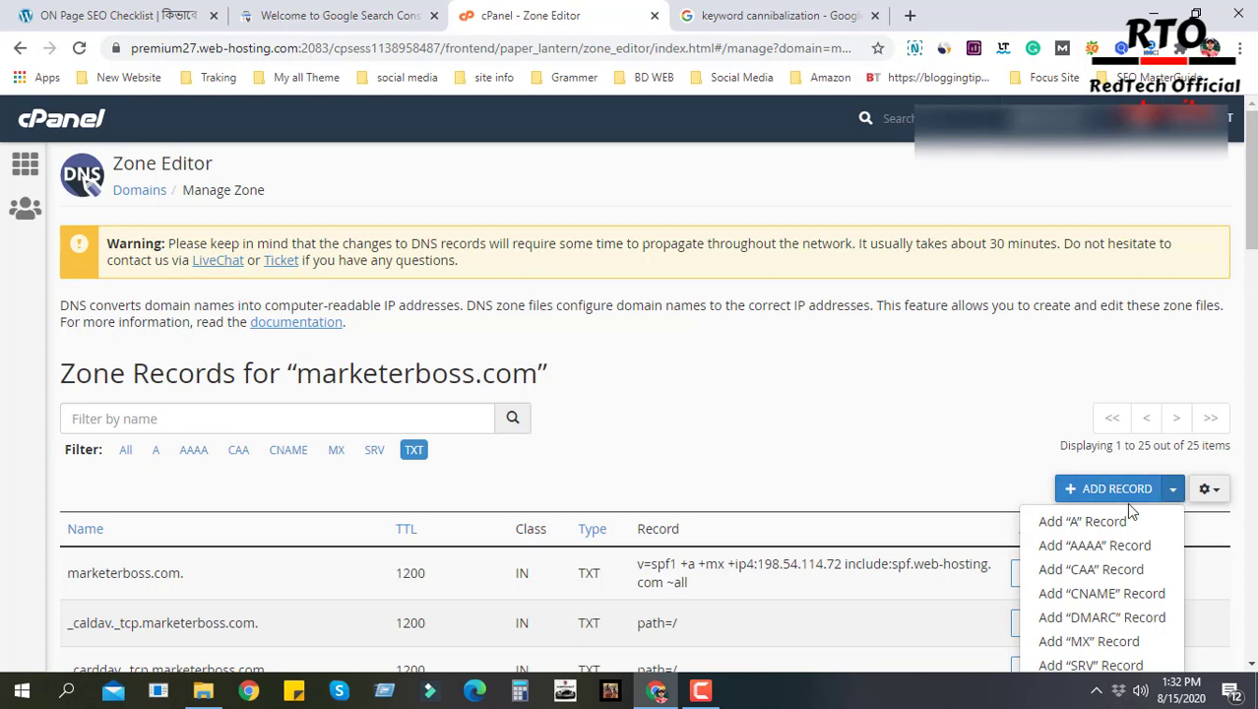
scroll(1123, 502, down, 1)
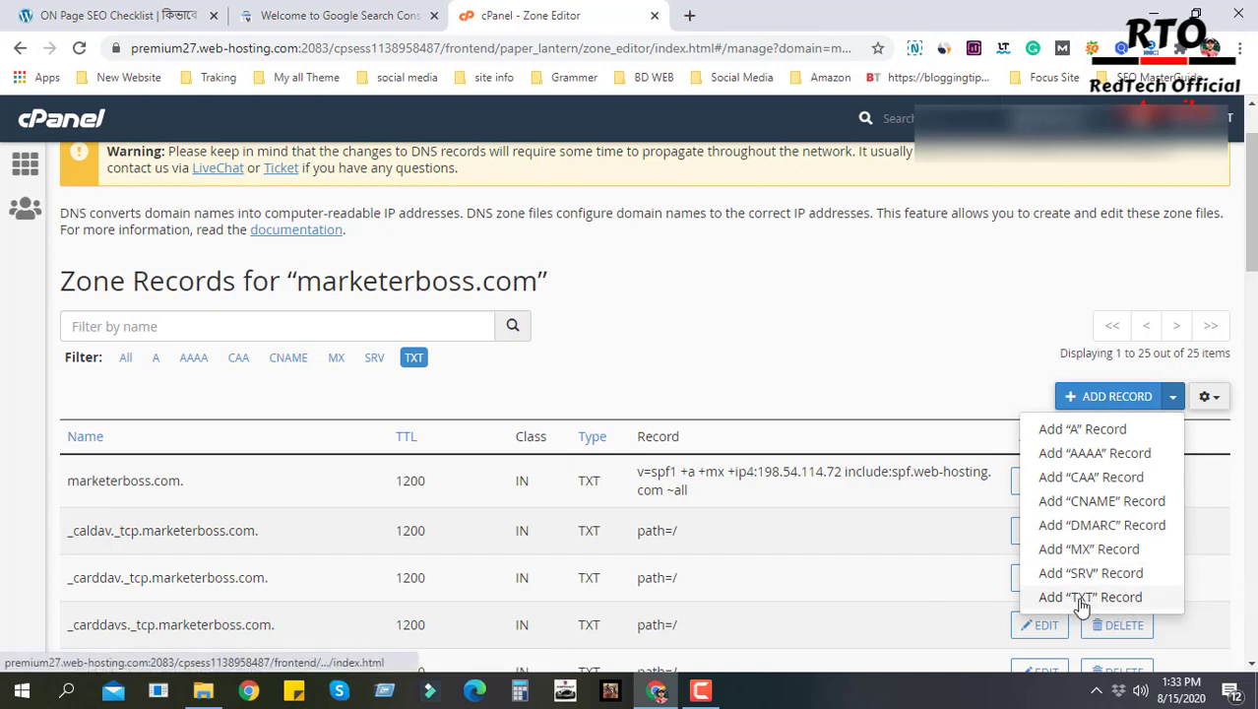
click(1082, 600)
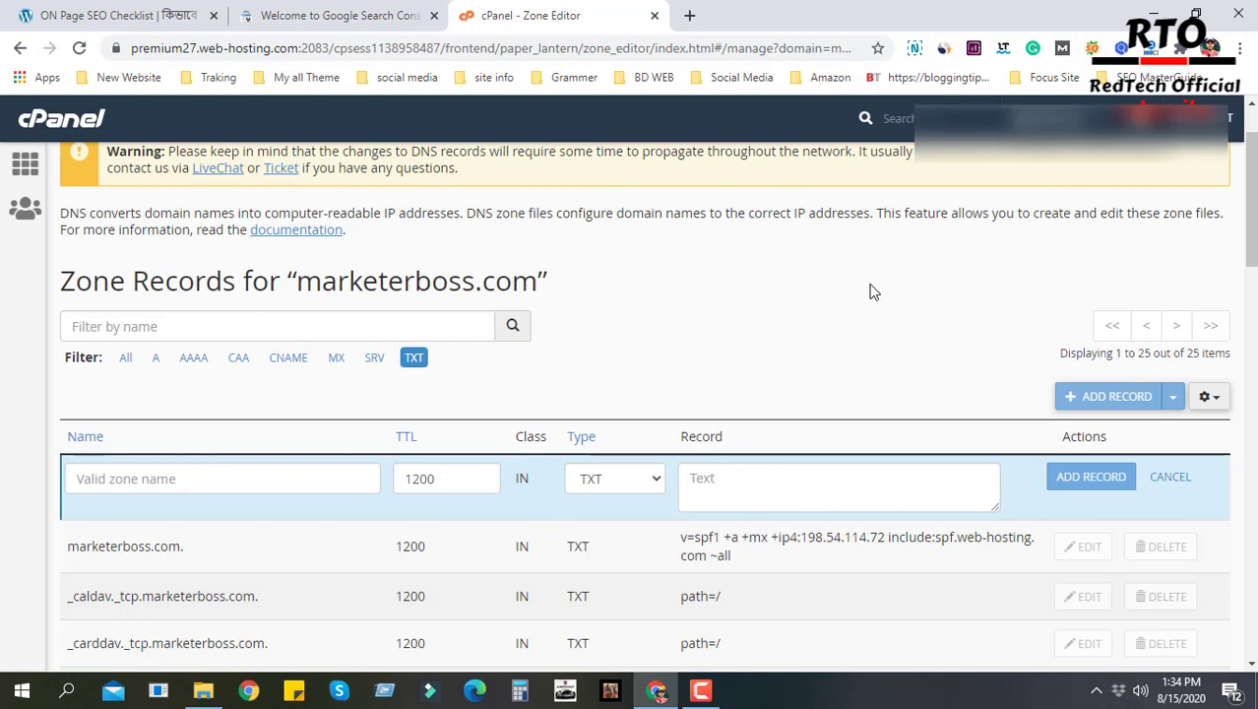
- Copy the domain bd.marketerboss.com from the Search Console verification dialog and paste it as the new TXT record's name in cPanel
click(359, 12)
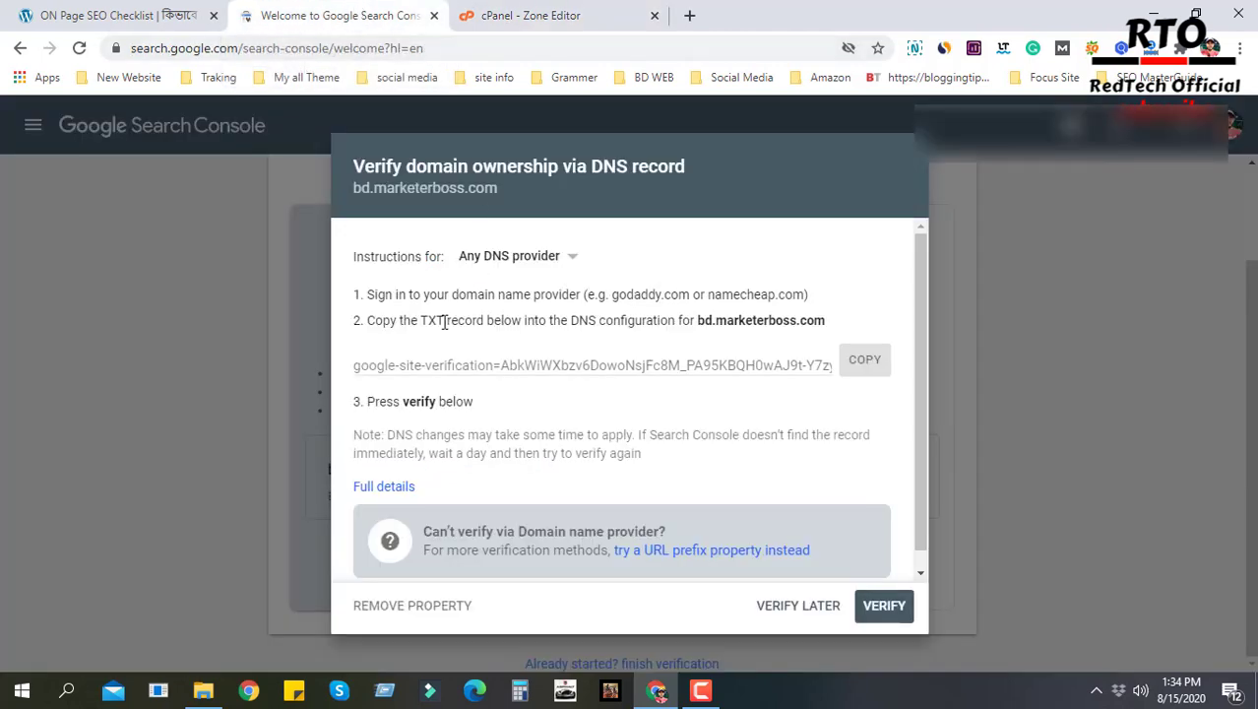
drag(358, 190, 482, 196)
key(ctrl+c)
click(531, 14)
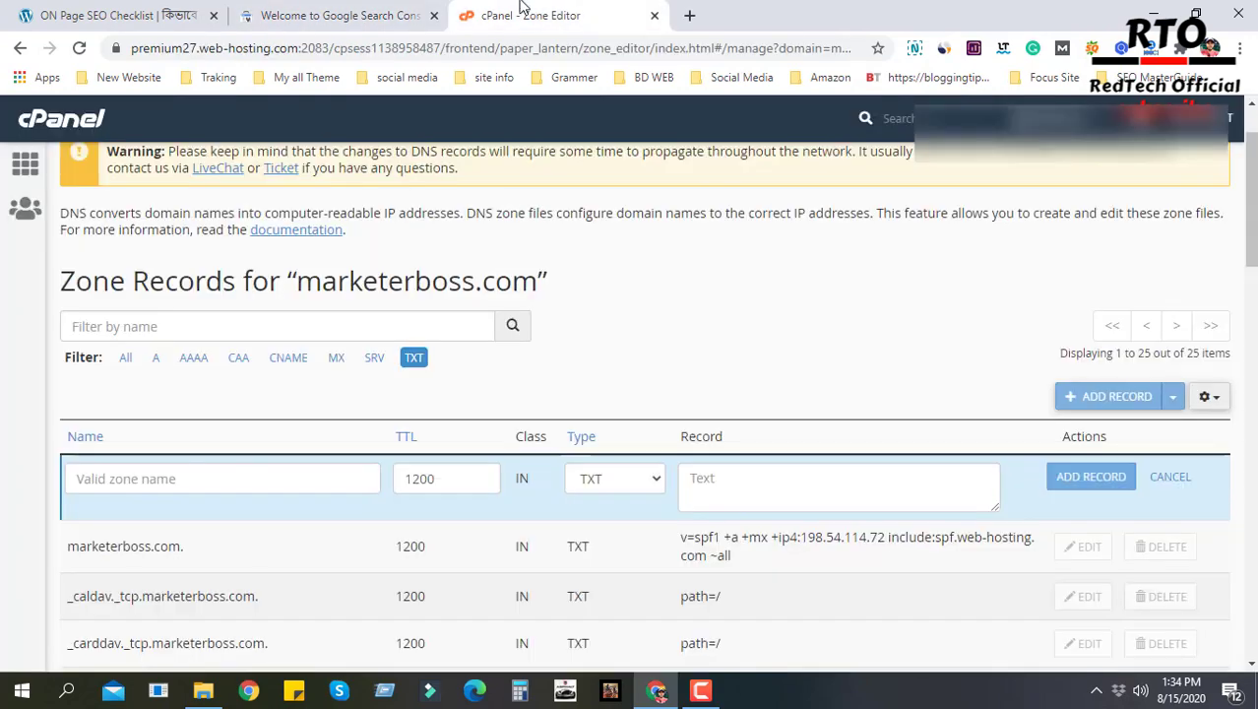
right_click(204, 481)
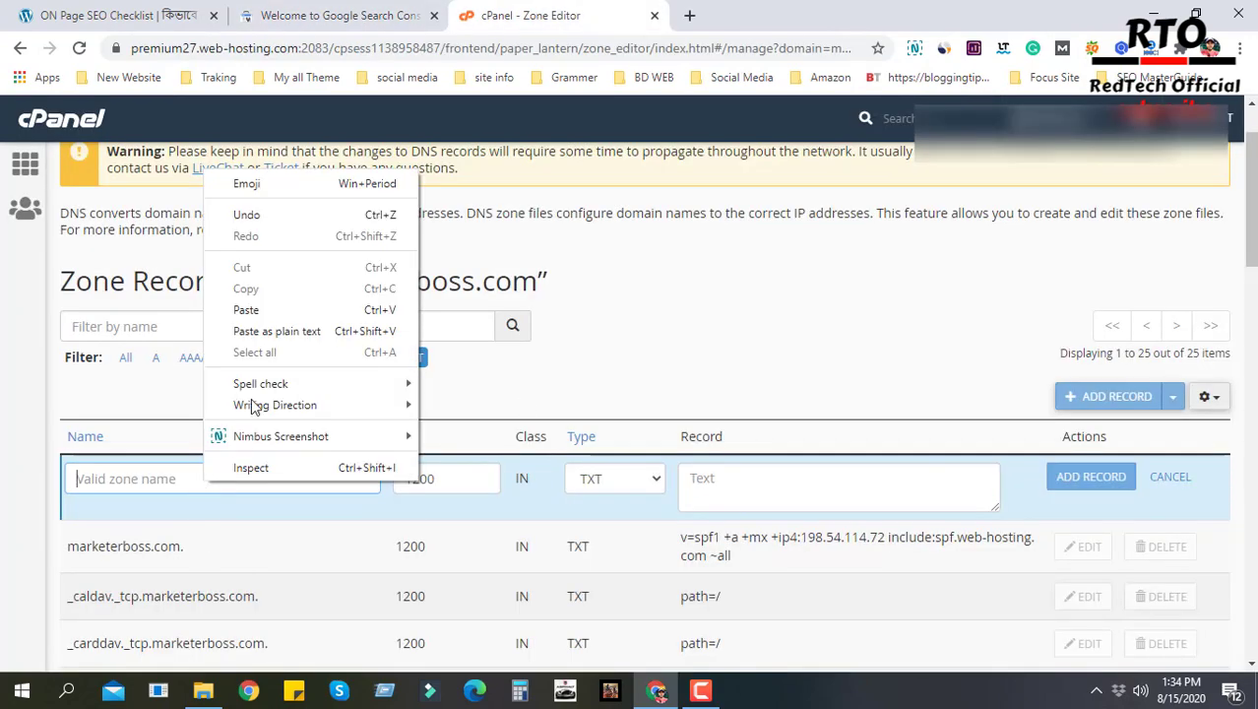
click(262, 319)
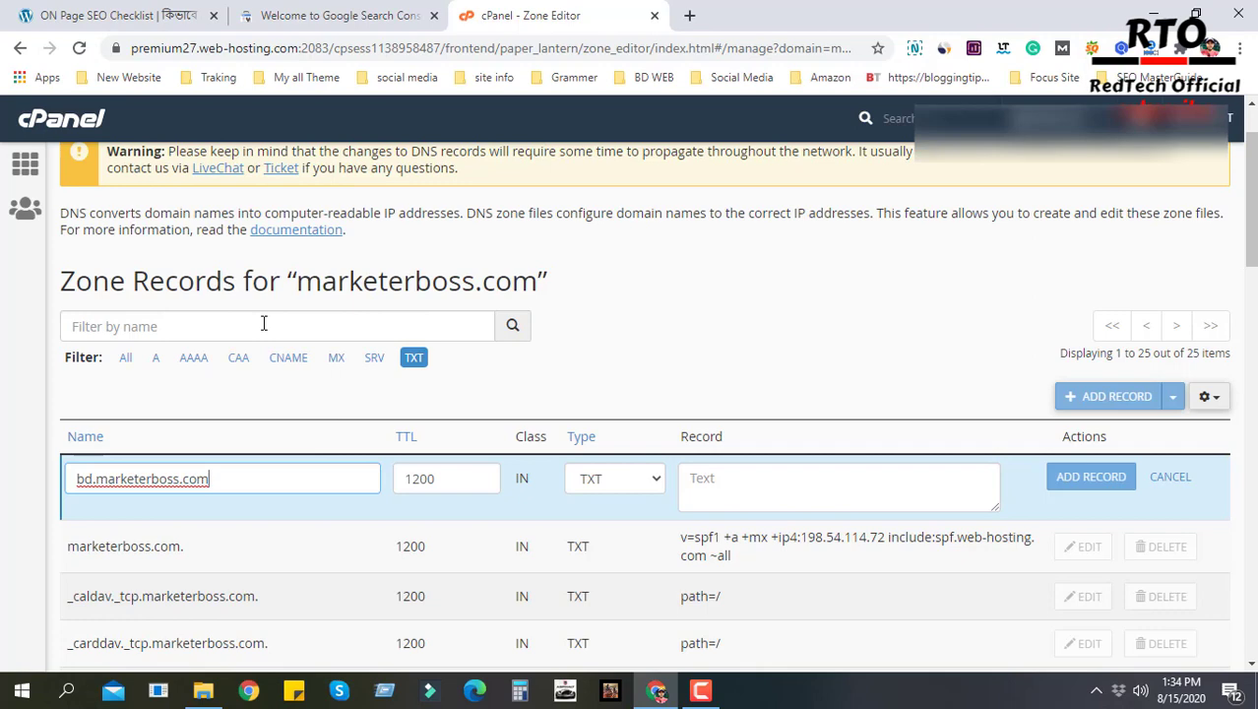
- Copy the Google site verification code from Search Console, paste it as the TXT record's text in cPanel, and add the record
click(206, 8)
click(276, 4)
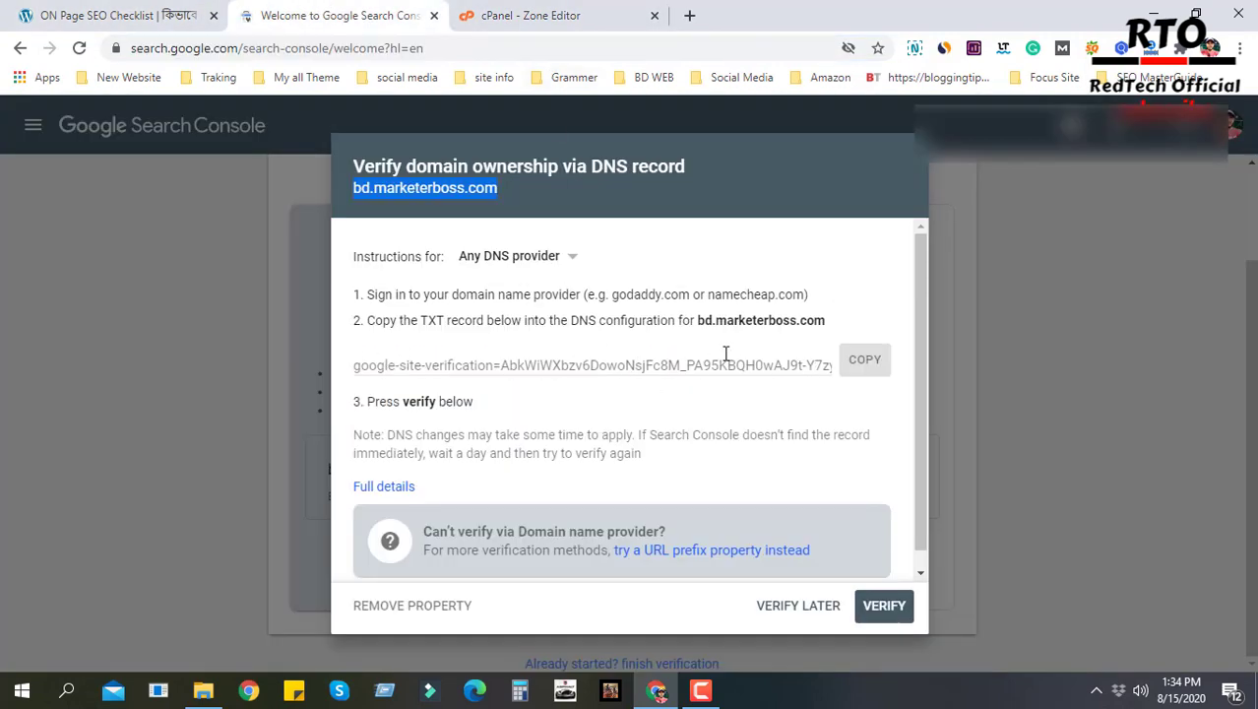
click(861, 361)
click(532, 15)
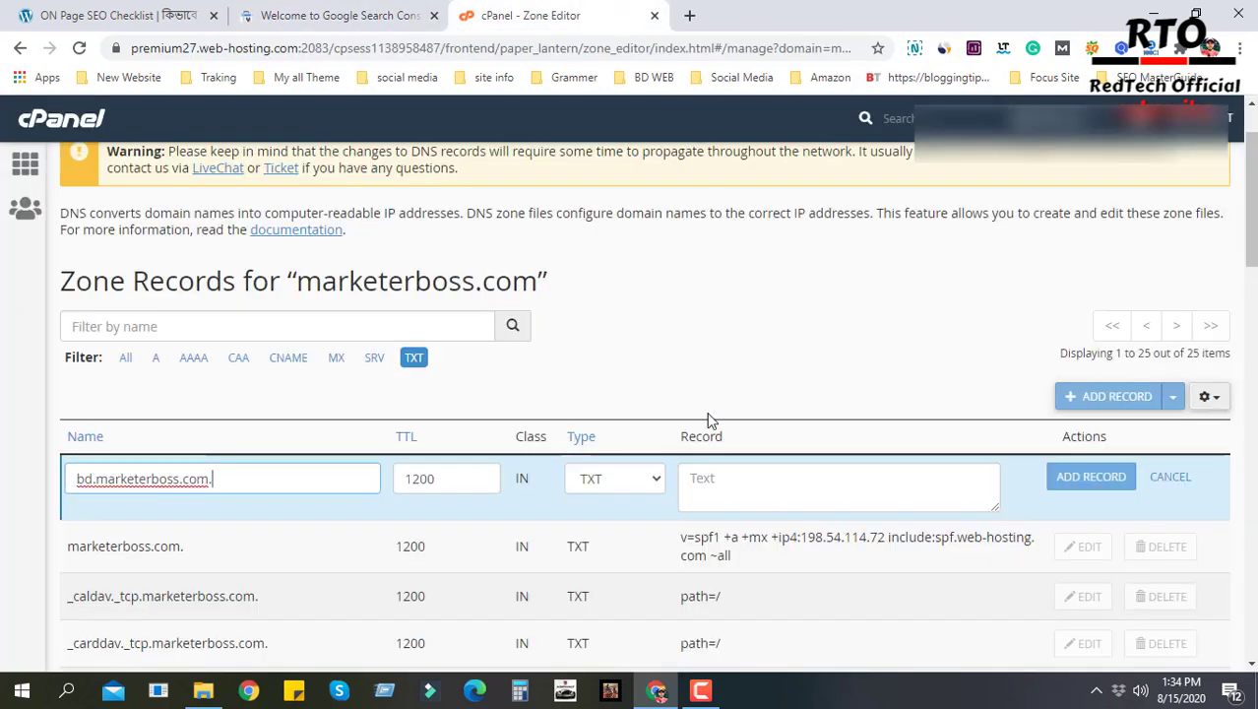
right_click(722, 486)
click(788, 315)
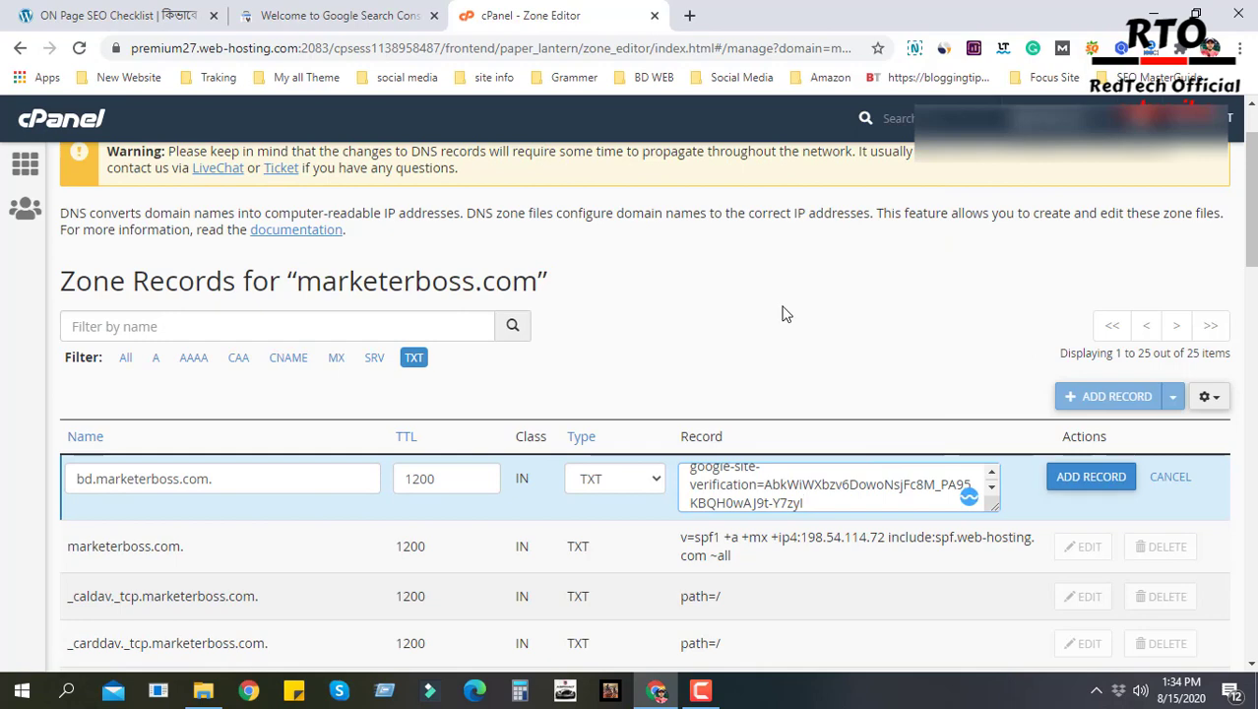
scroll(880, 389, up, 1)
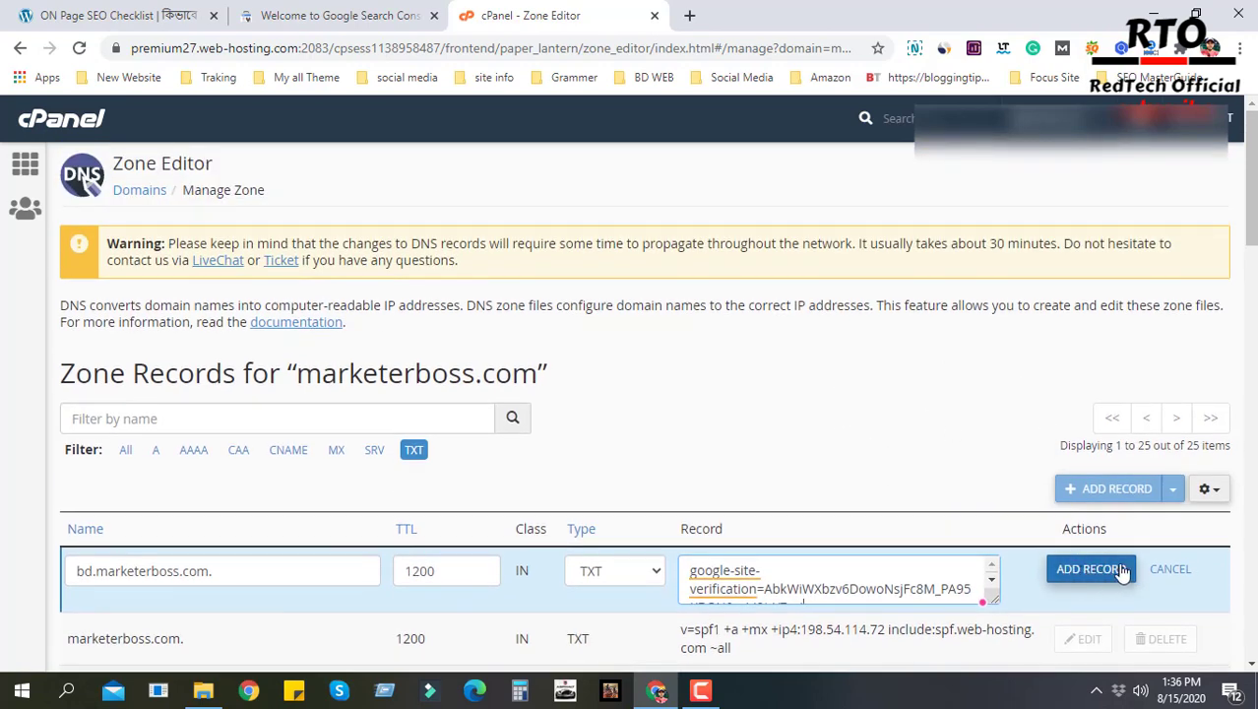
click(1088, 571)
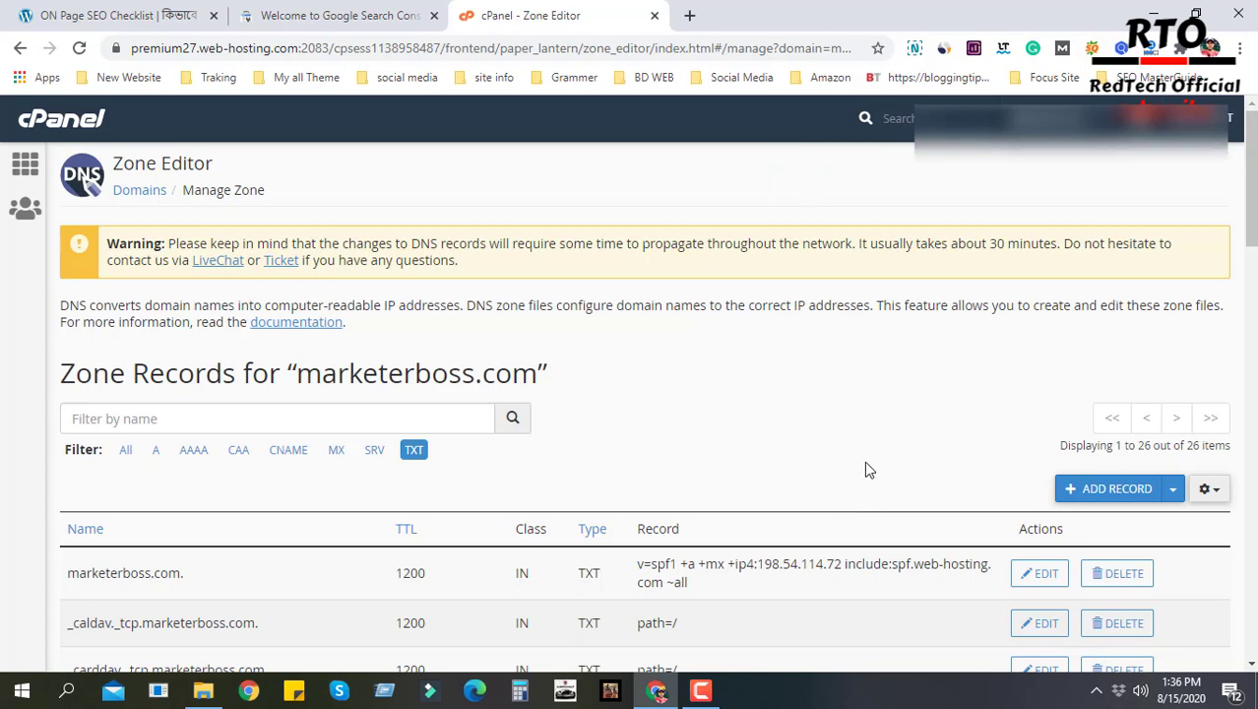
- Verify ownership of bd.marketerboss.com in Search Console and capture the visible part of the page with Nimbus
click(341, 12)
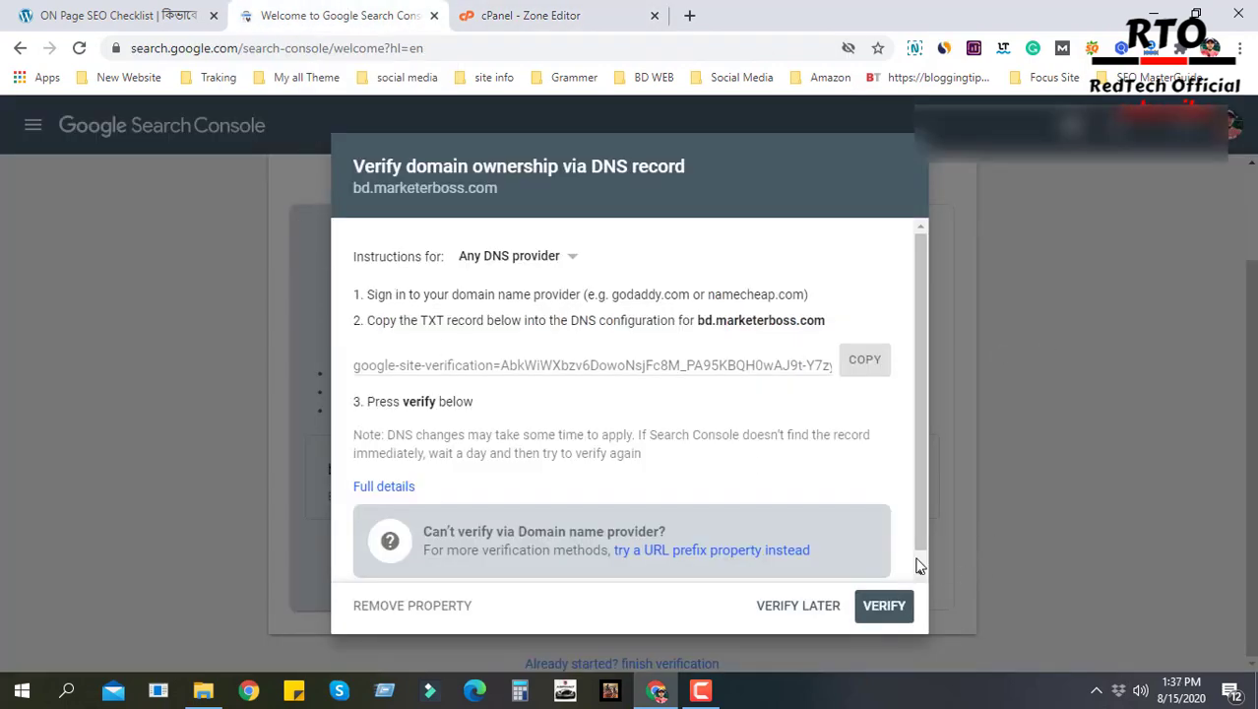
click(870, 608)
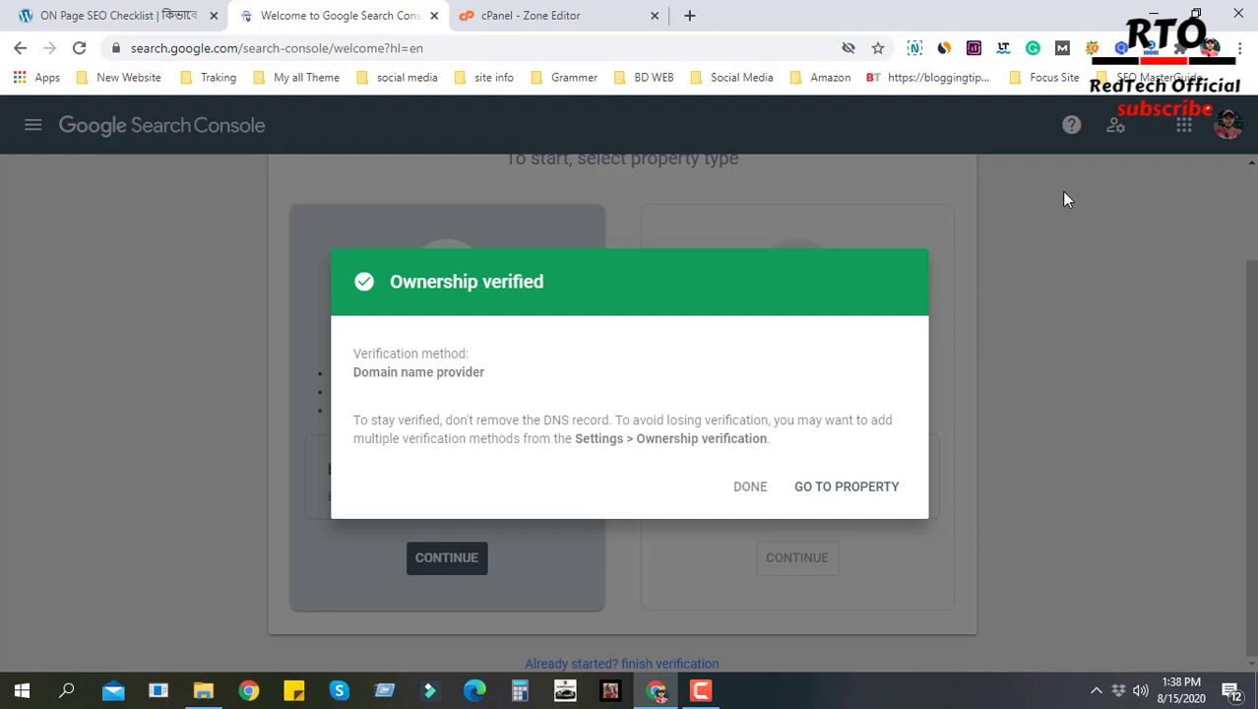
click(914, 47)
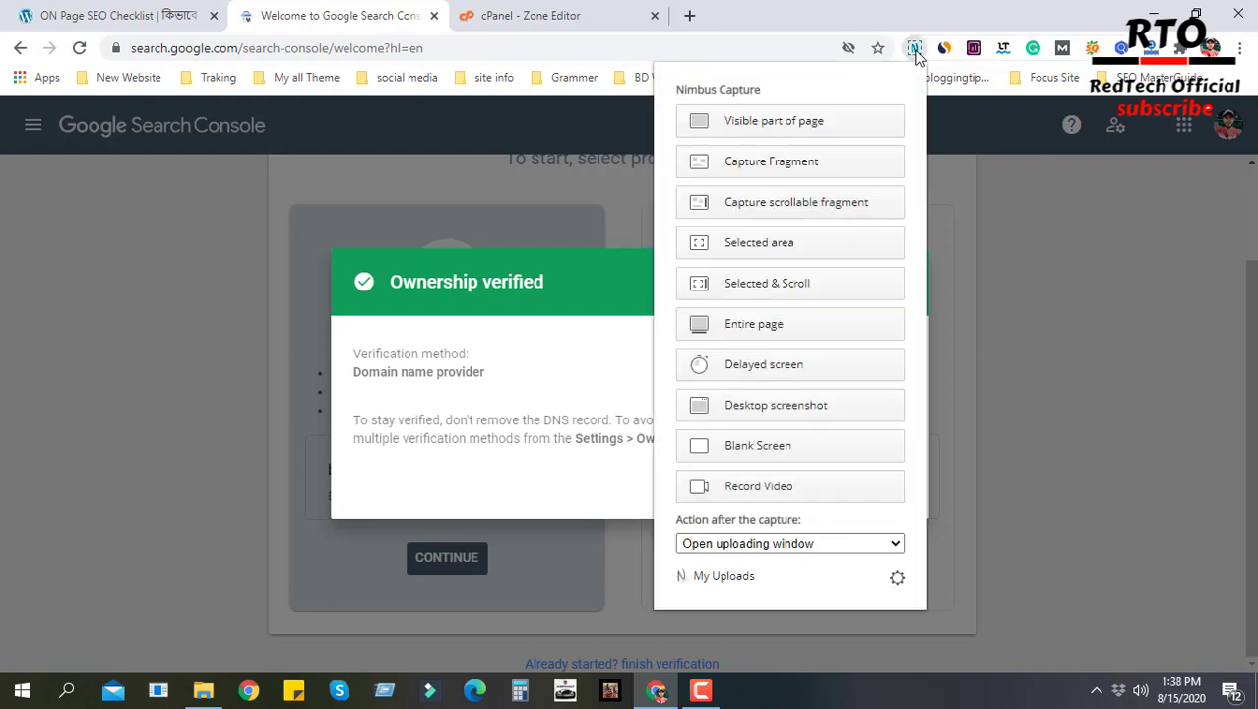
click(827, 122)
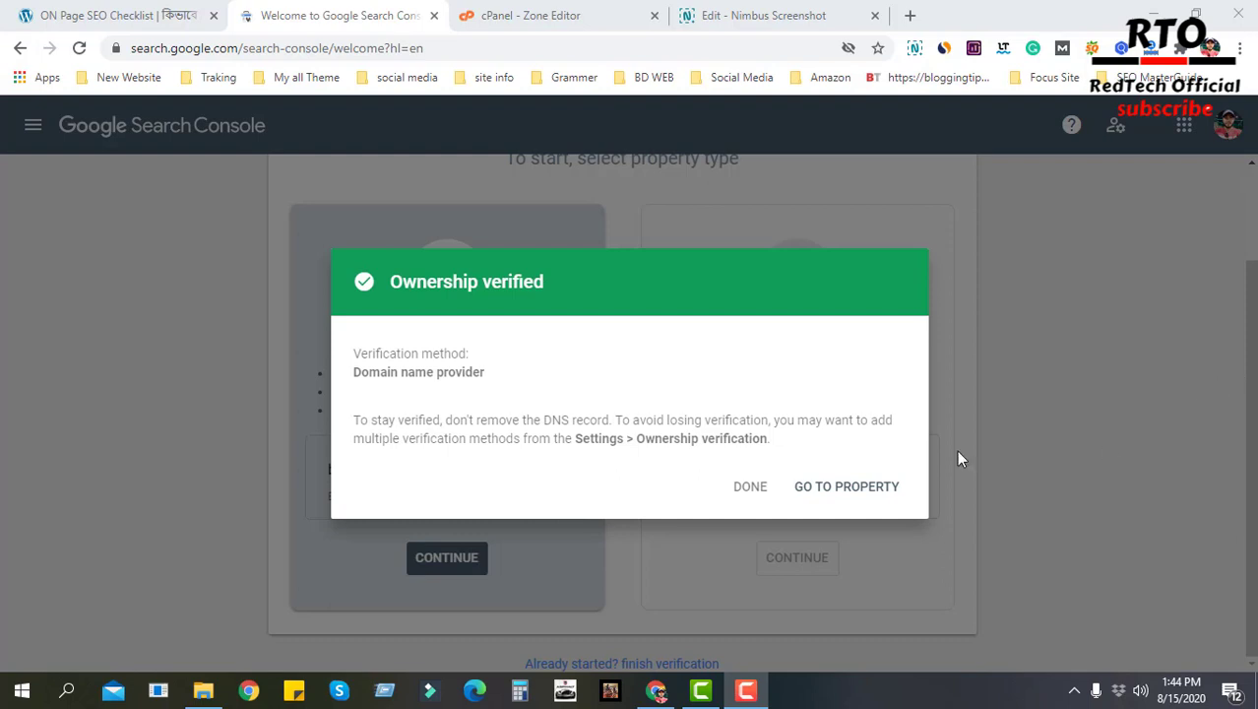
- Go to the bd.marketerboss.com property, start past the Domain property welcome, look over the Overview page and dismiss its tip
click(848, 492)
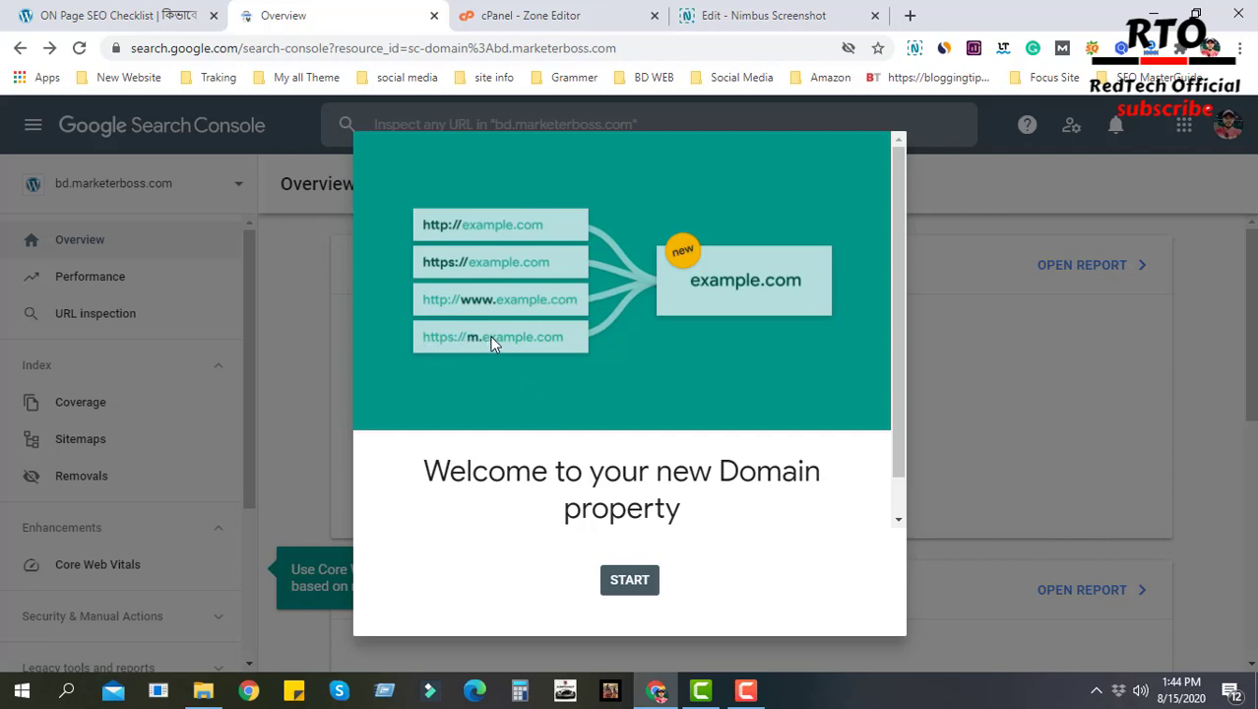
scroll(807, 418, down, 1)
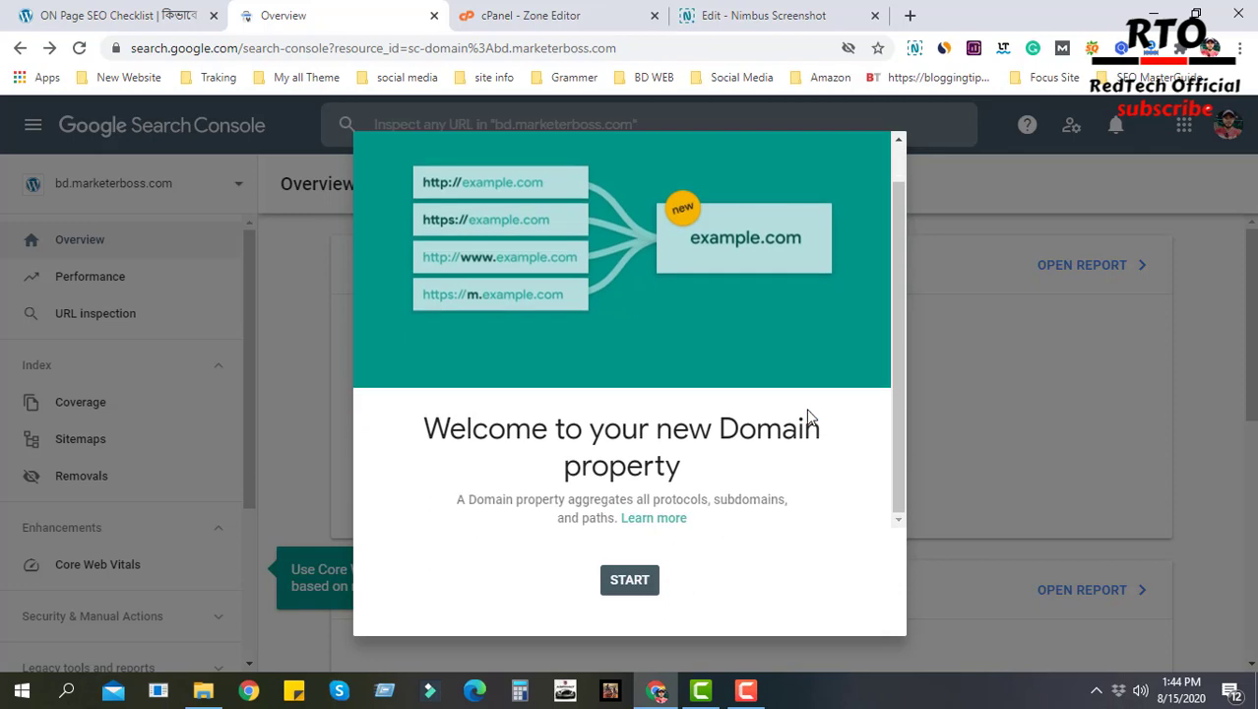
click(645, 585)
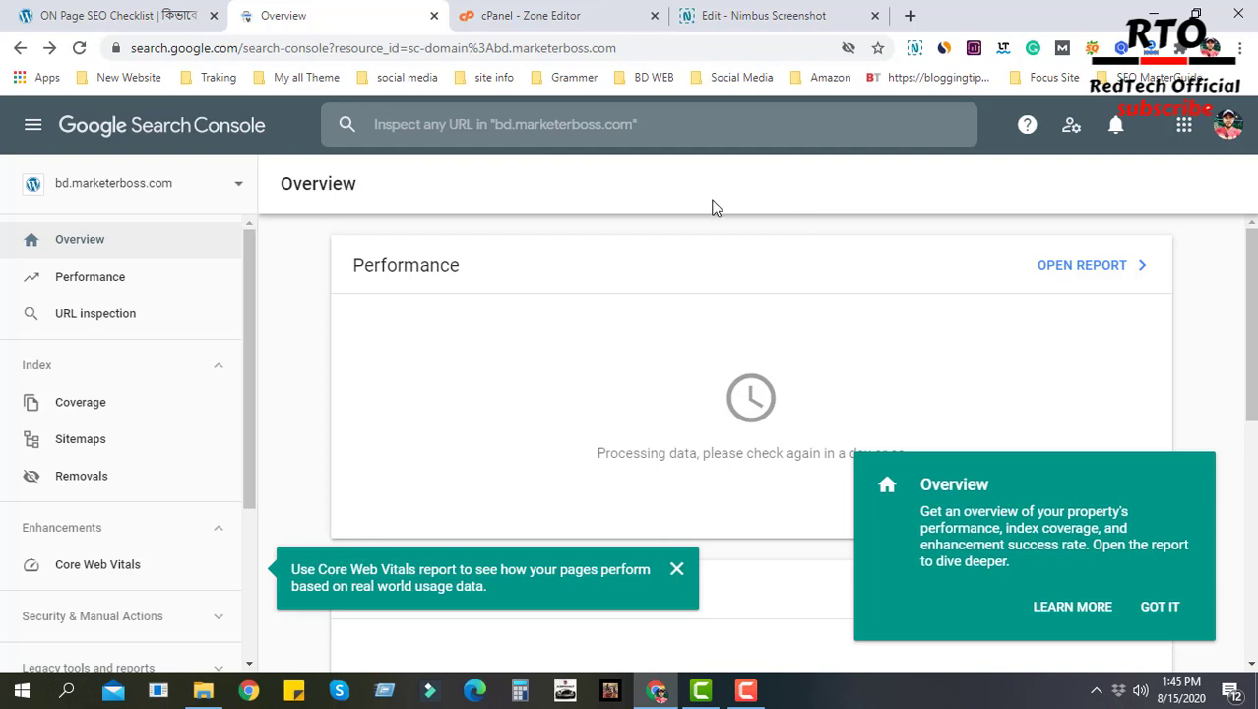
scroll(121, 394, down, 1)
scroll(146, 576, down, 1)
scroll(118, 312, up, 2)
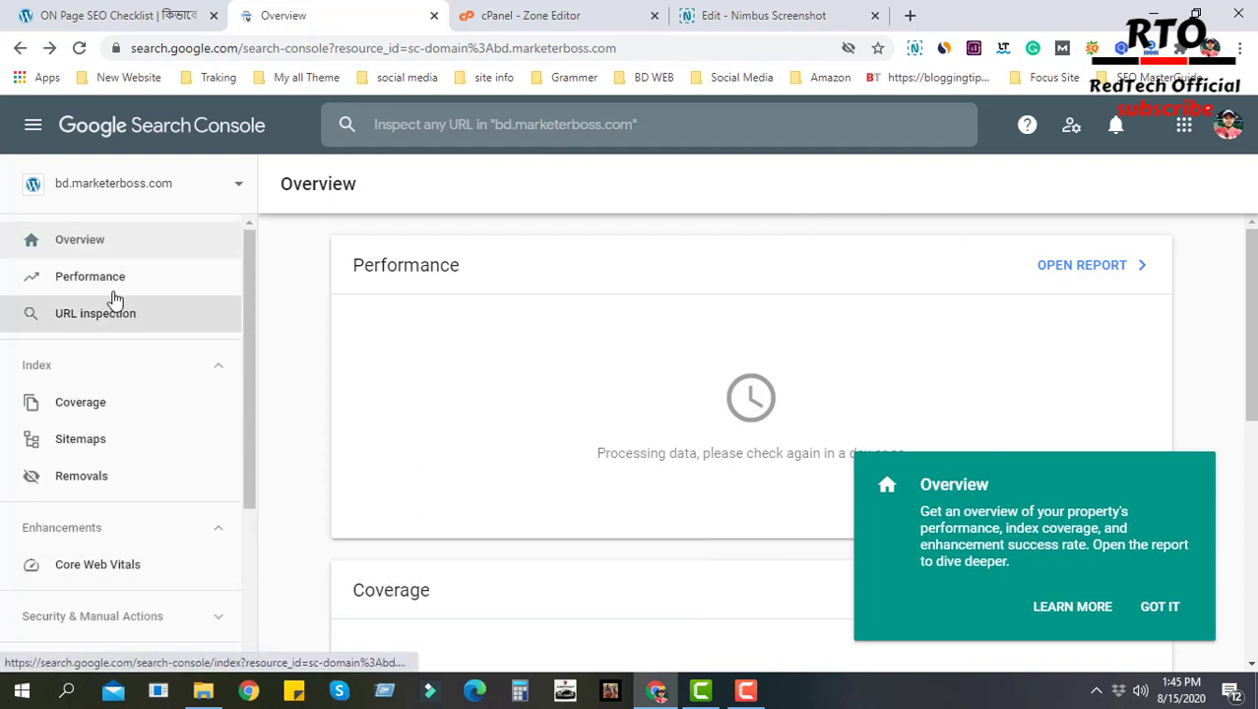
click(1158, 608)
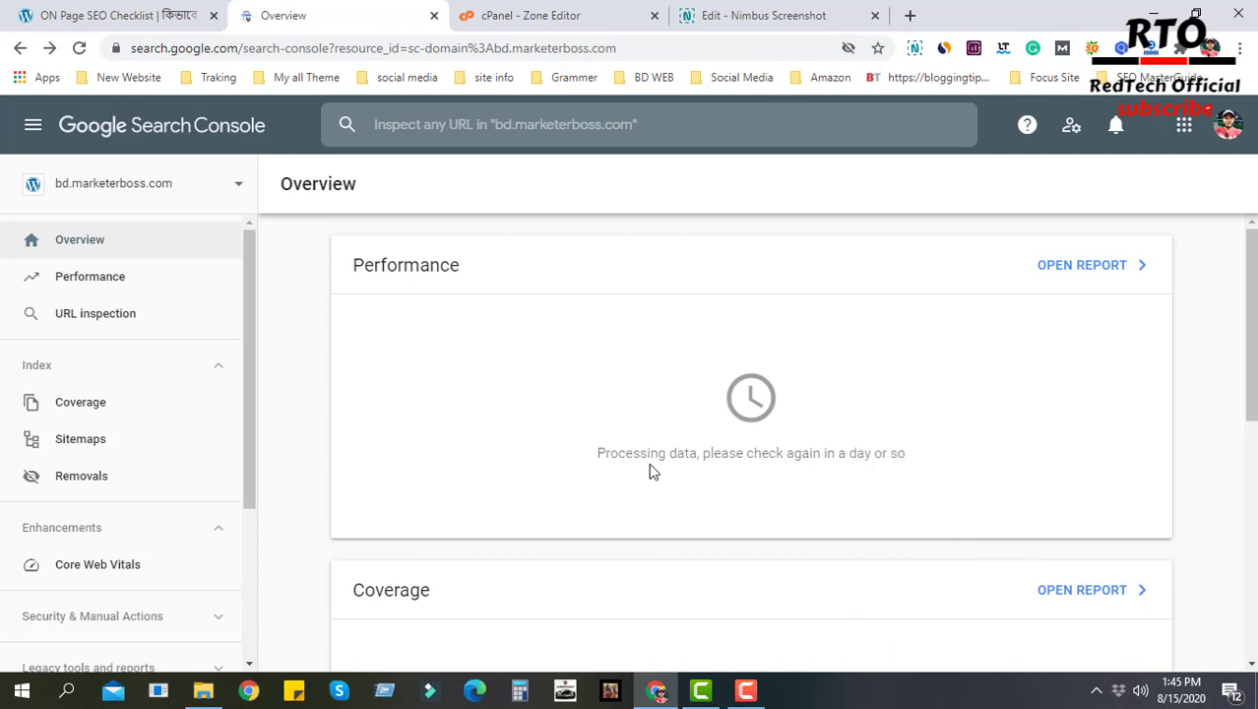